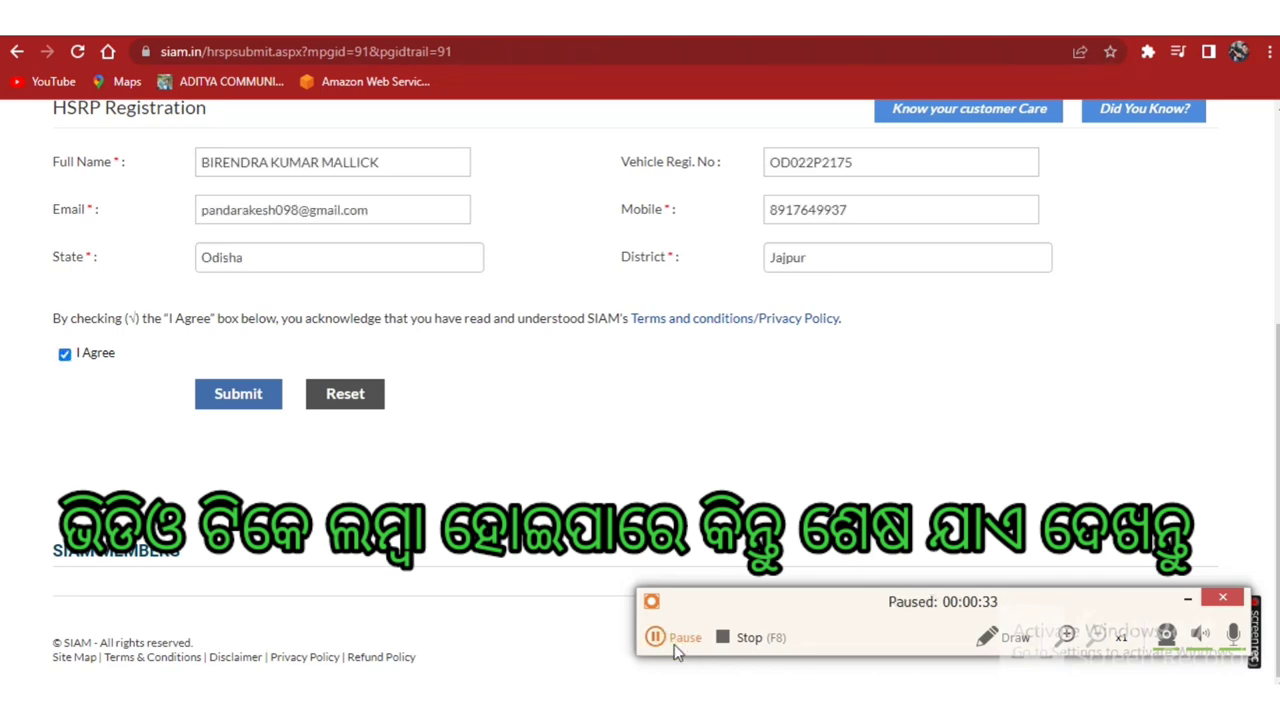
pyautogui.click(656, 637)
# Step: Tick 'I Agree' on the Odisha, Jajpur HSRP registration form and submit it
pyautogui.scroll(3, 500, 557)
pyautogui.scroll(-2, 490, 557)
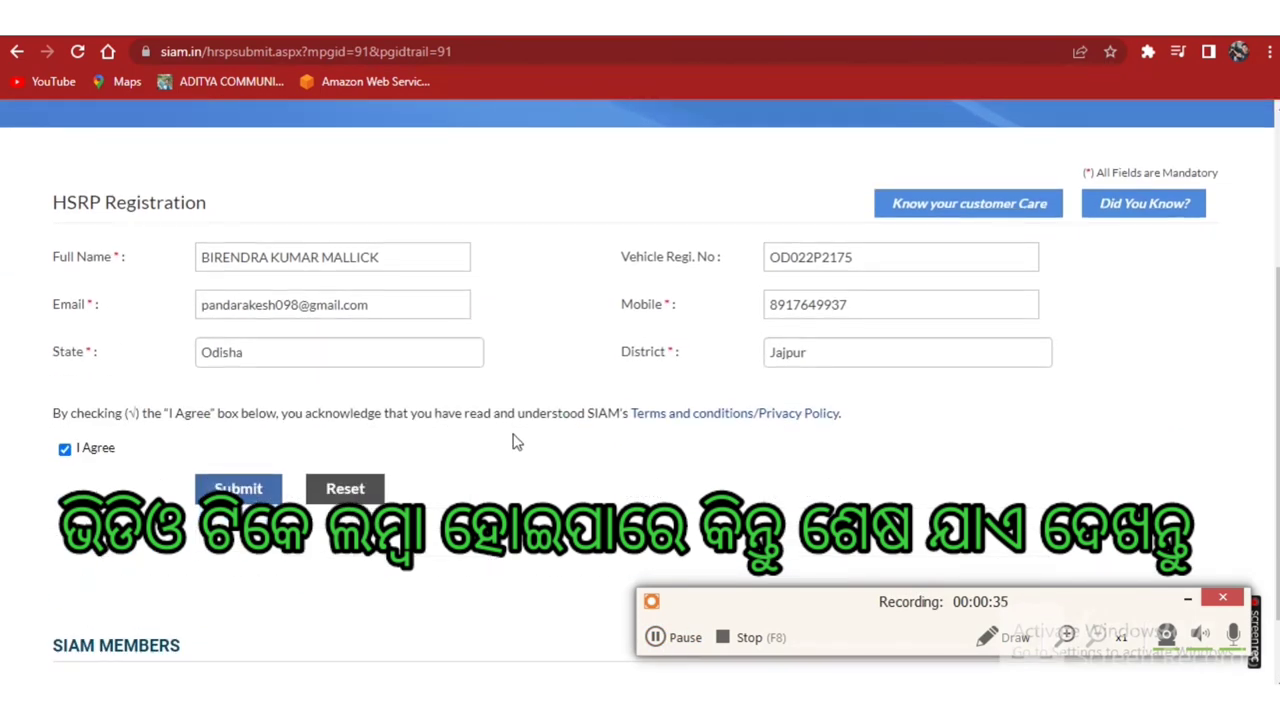
pyautogui.click(229, 496)
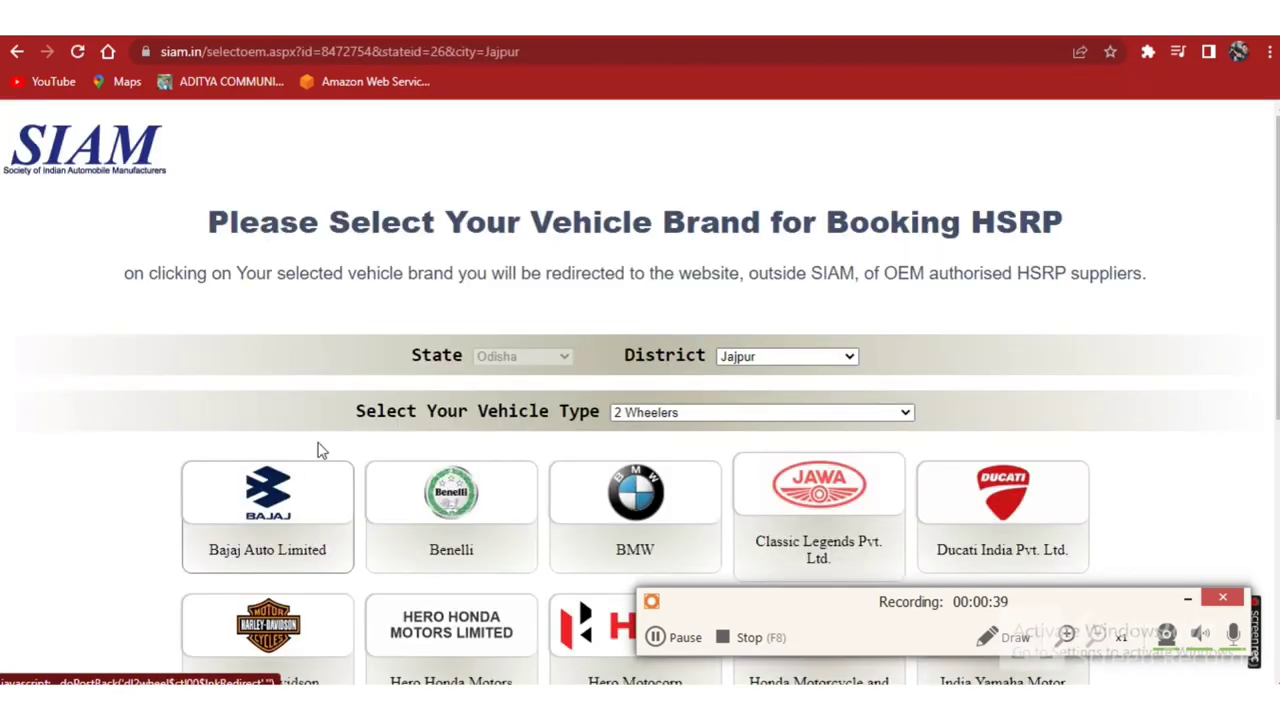
# Step: Confirm 2 Wheelers as the vehicle type on the brand selection page
pyautogui.scroll(-4, 320, 450)
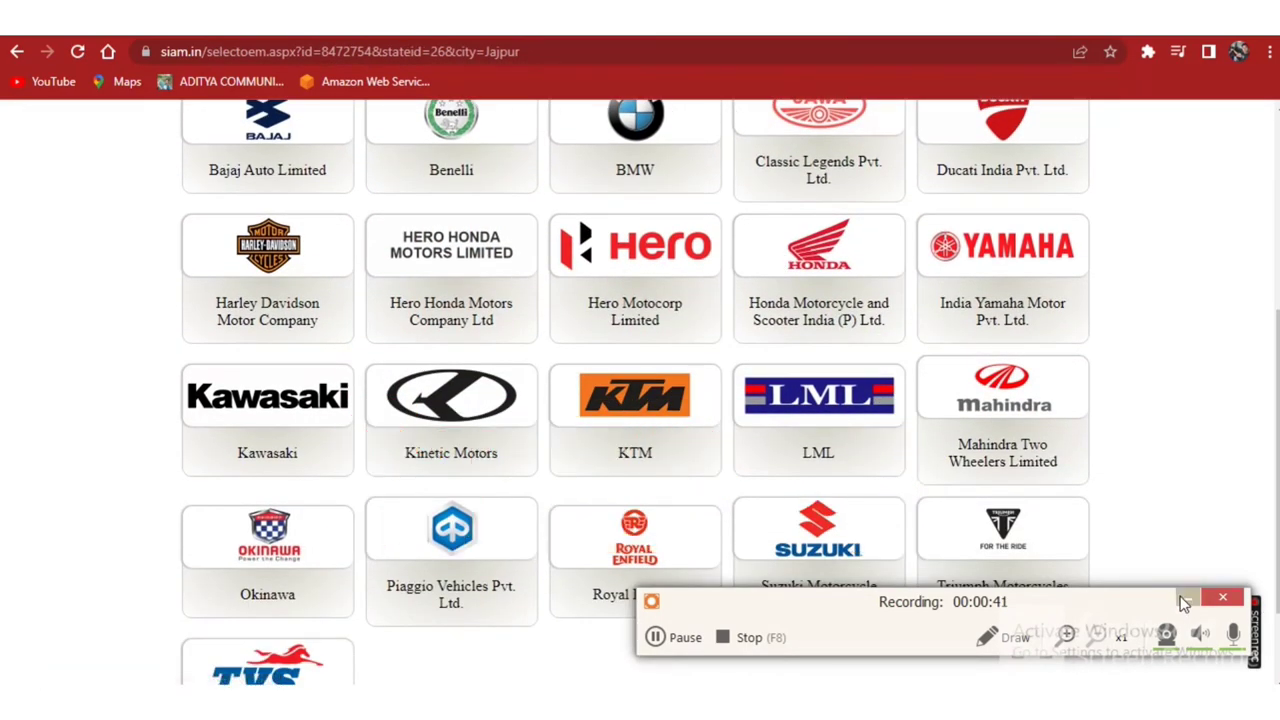
pyautogui.click(1183, 600)
pyautogui.scroll(2, 830, 472)
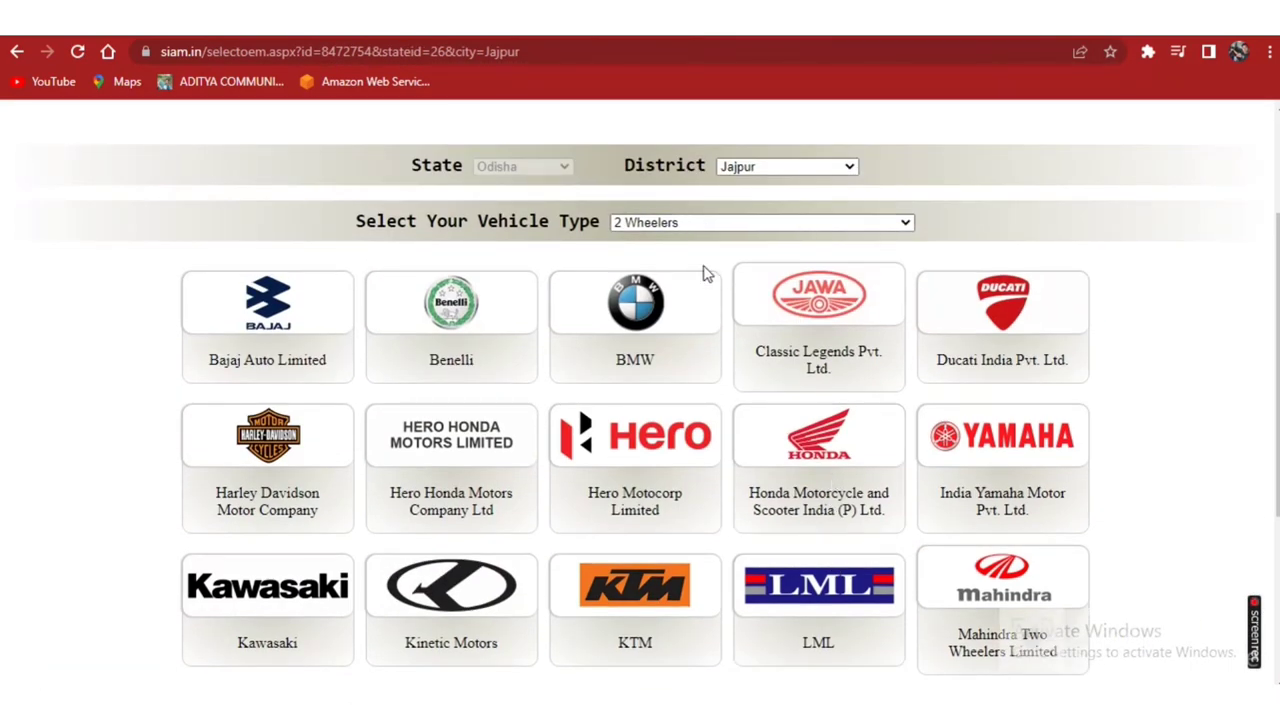
pyautogui.click(758, 223)
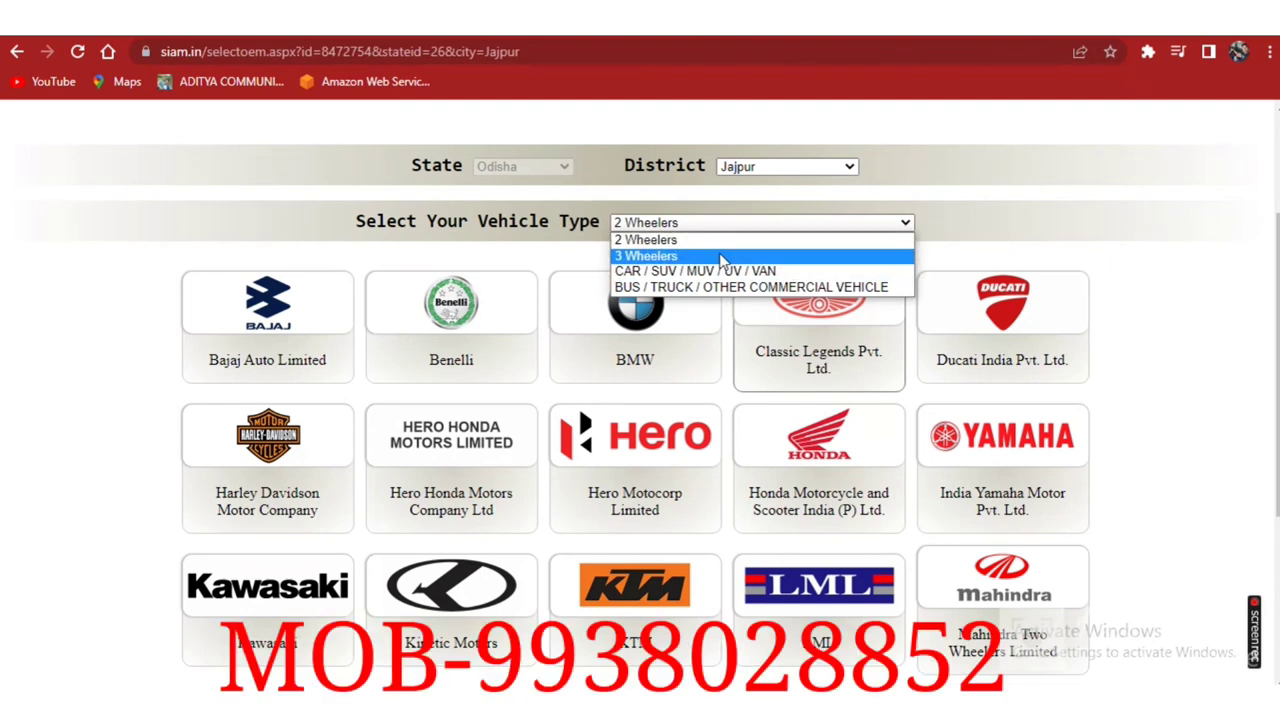
pyautogui.click(1008, 228)
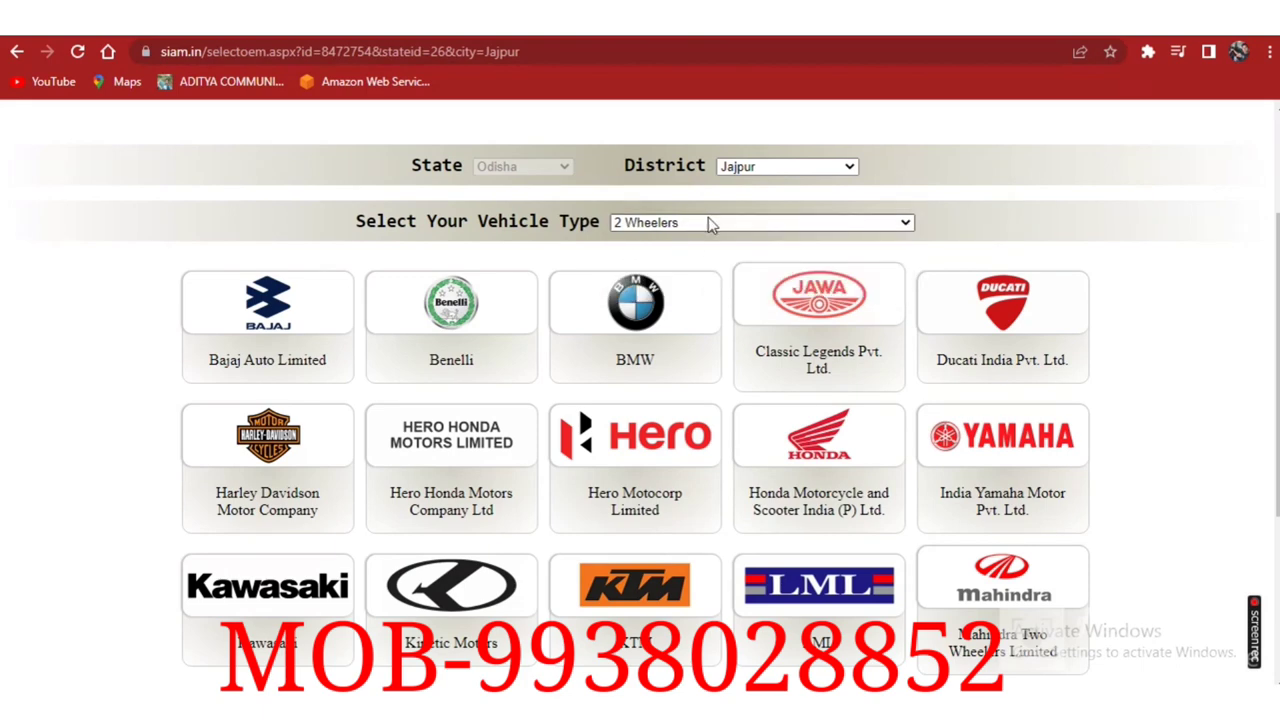
pyautogui.click(765, 232)
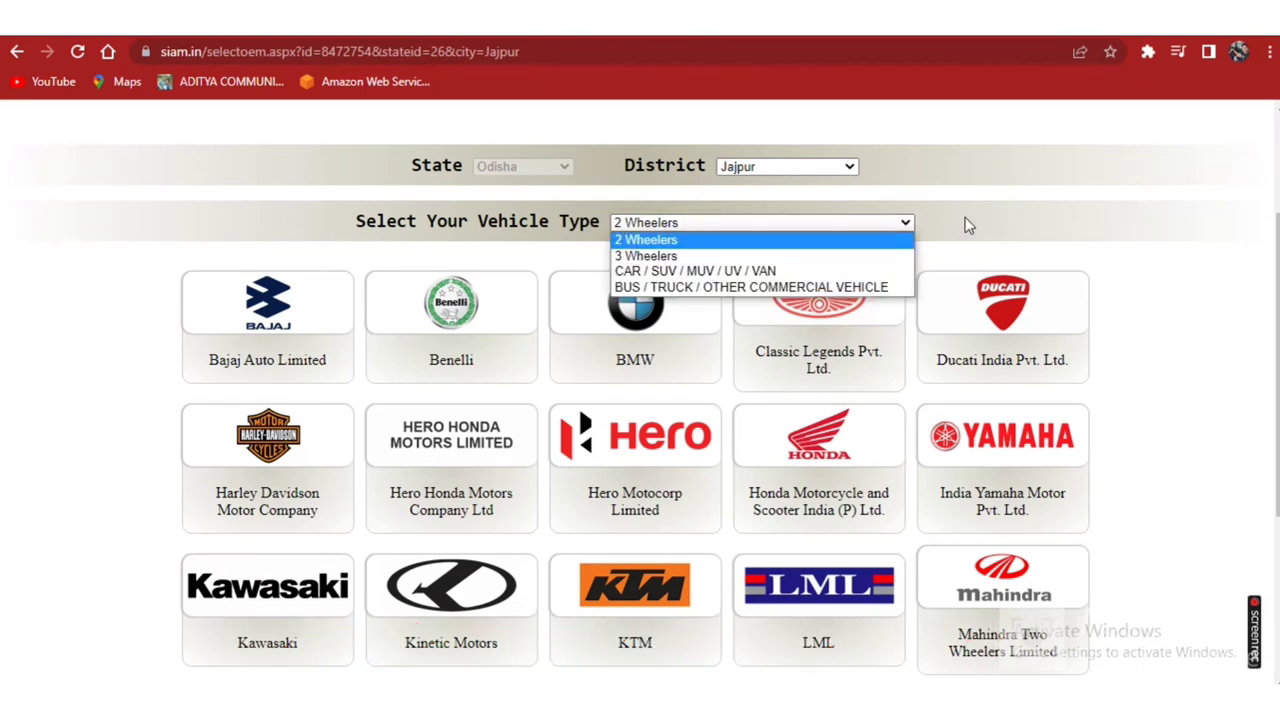
pyautogui.click(968, 226)
# Step: Keep 2 Wheelers selected and pick the Hero Motocorp Limited brand tile
pyautogui.scroll(-2, 871, 243)
pyautogui.scroll(4, 855, 268)
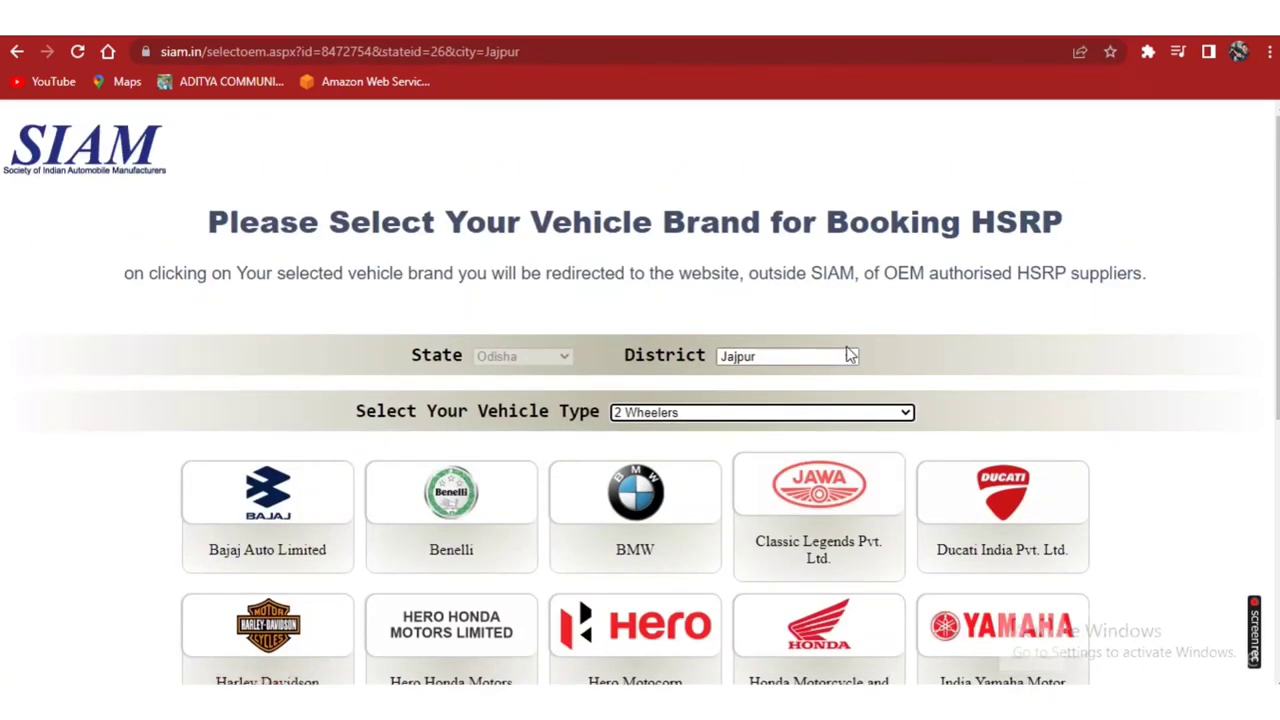
pyautogui.click(705, 416)
pyautogui.click(705, 410)
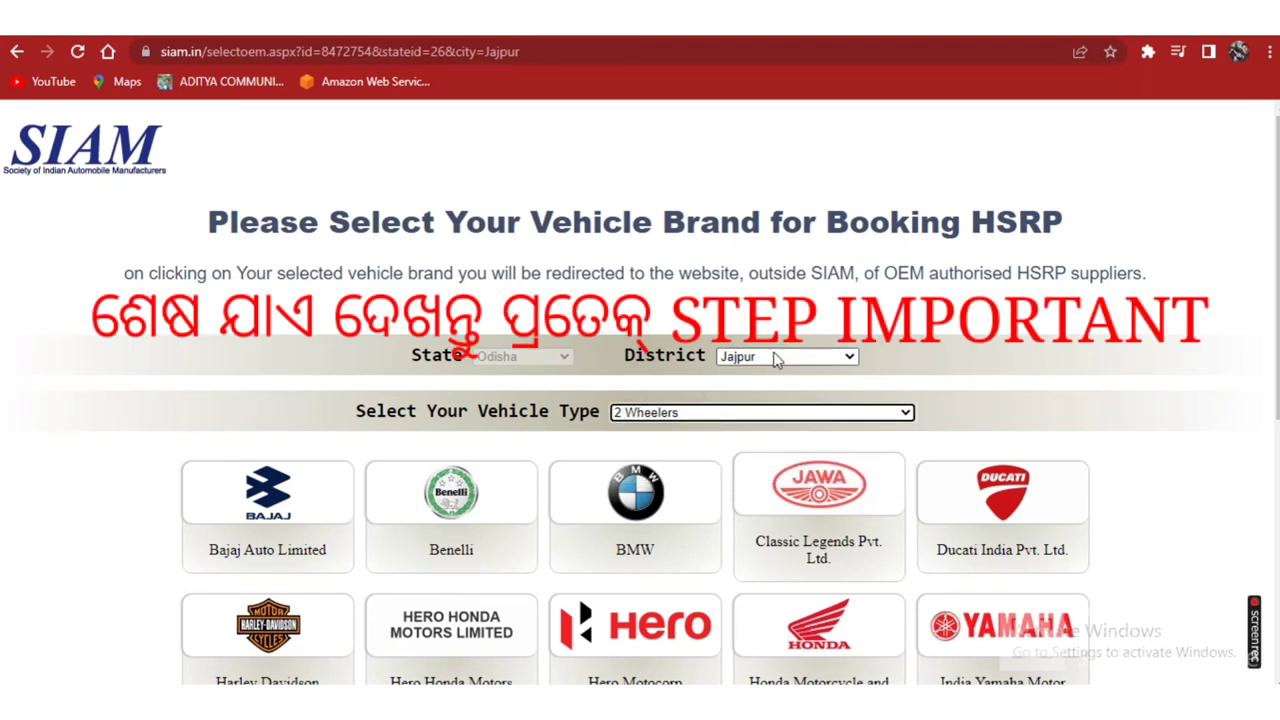
pyautogui.scroll(-3, 770, 360)
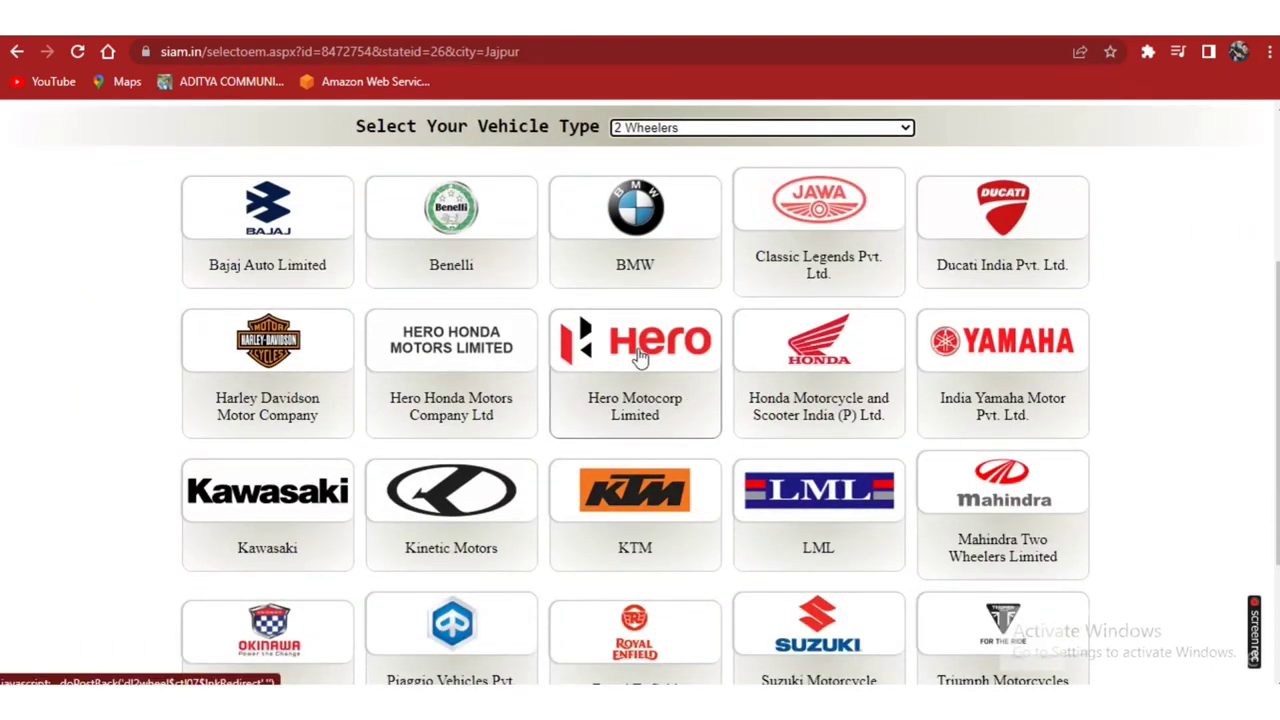
pyautogui.click(640, 356)
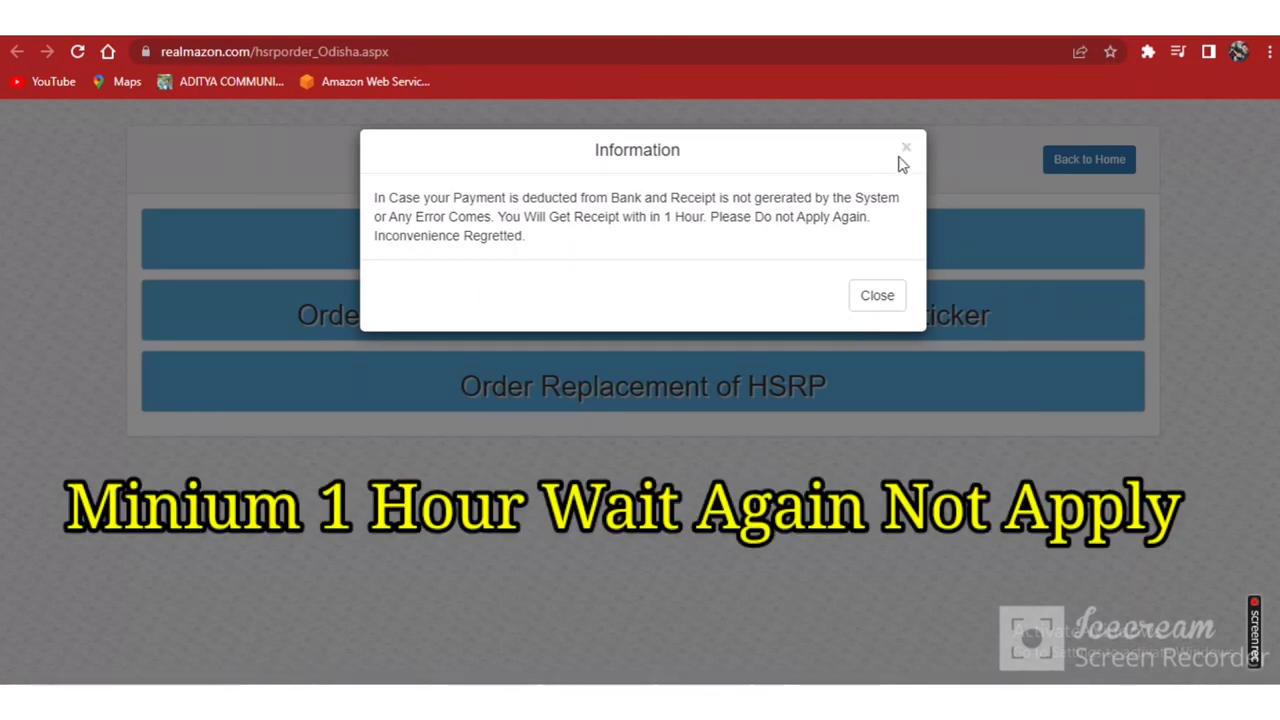
# Step: Close the payment Information notice and start a new HSRP order
pyautogui.click(887, 301)
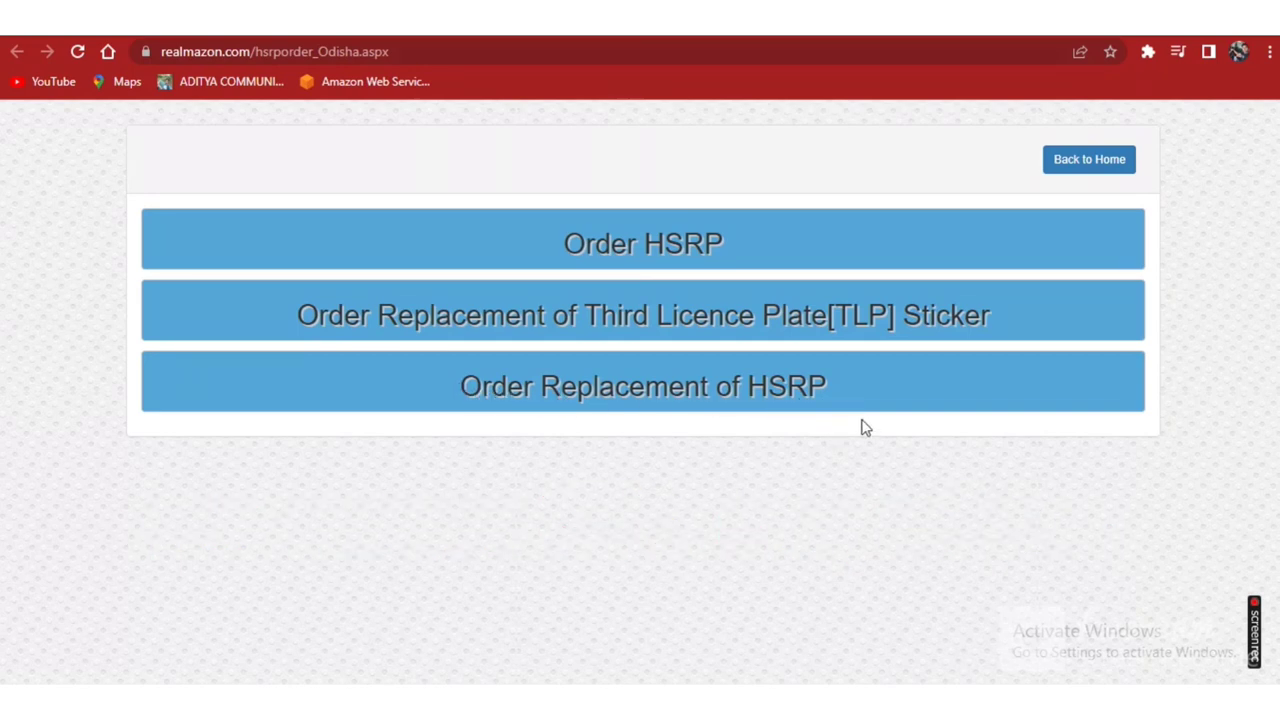
pyautogui.click(689, 232)
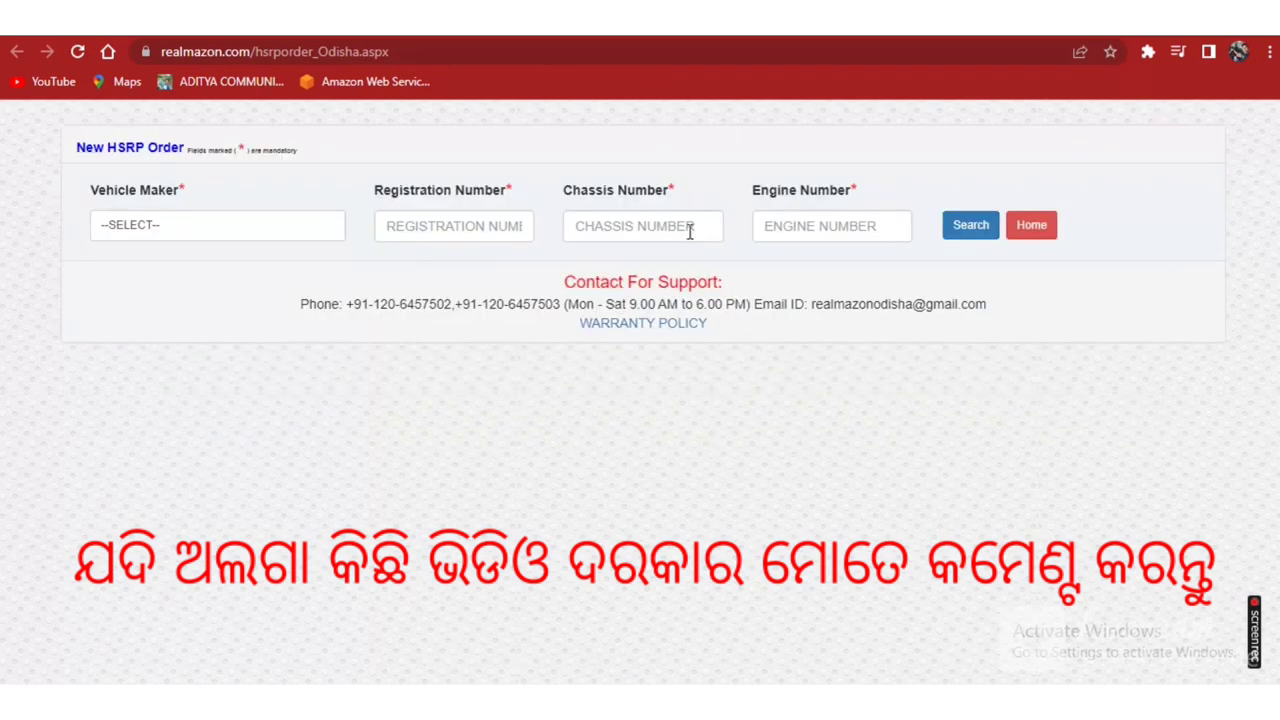
# Step: Choose HERO MOTOCORP LTD from the Vehicle Maker list
pyautogui.click(279, 236)
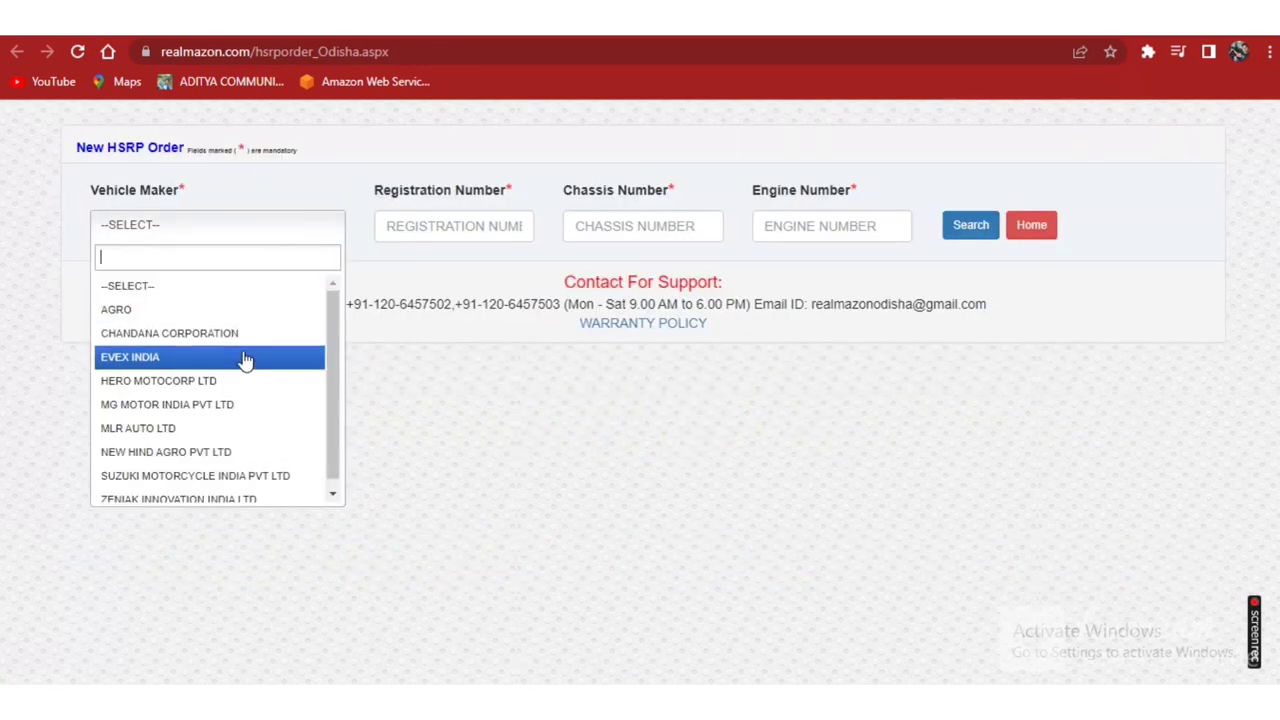
pyautogui.scroll(-1, 240, 380)
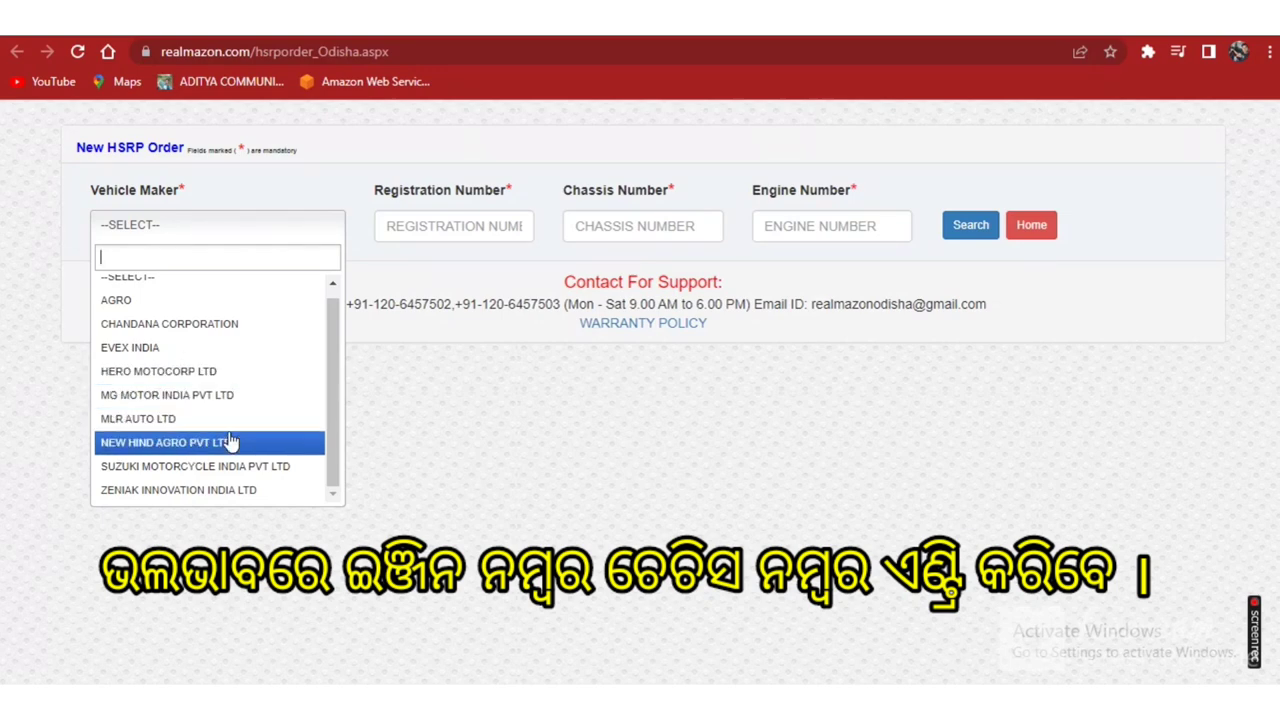
pyautogui.scroll(1, 263, 420)
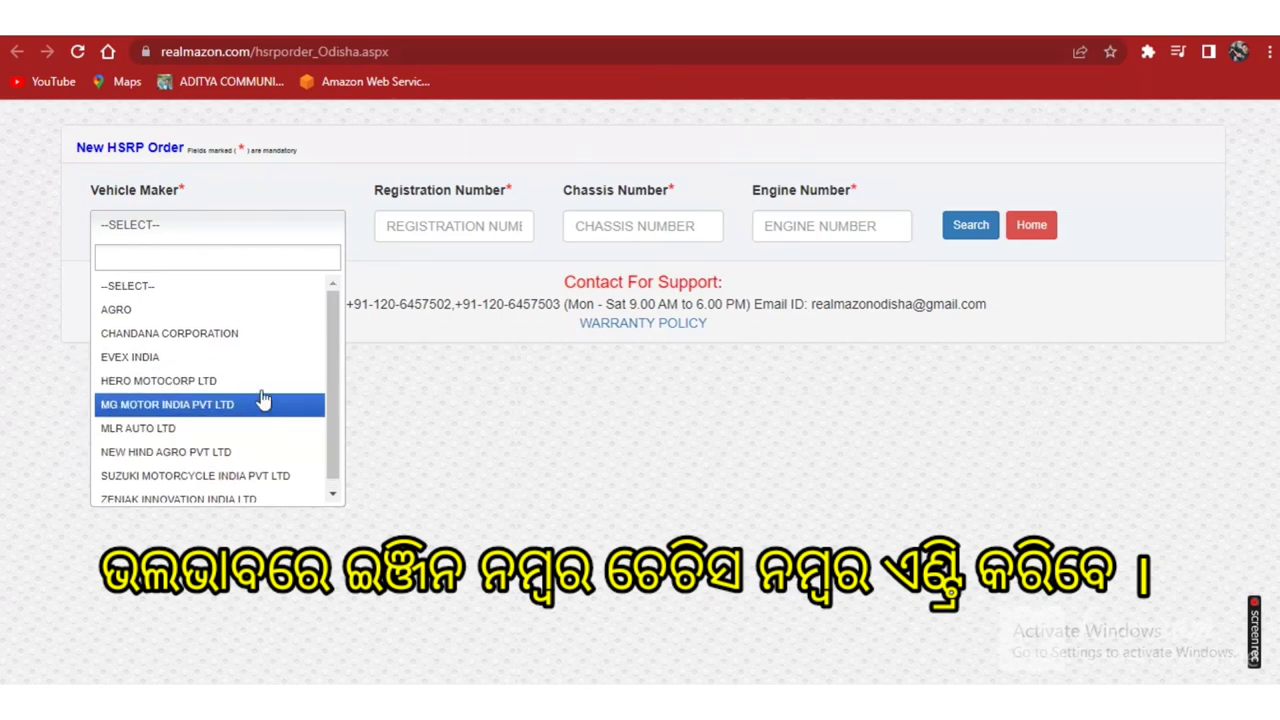
pyautogui.scroll(-1, 263, 430)
pyautogui.scroll(1, 263, 447)
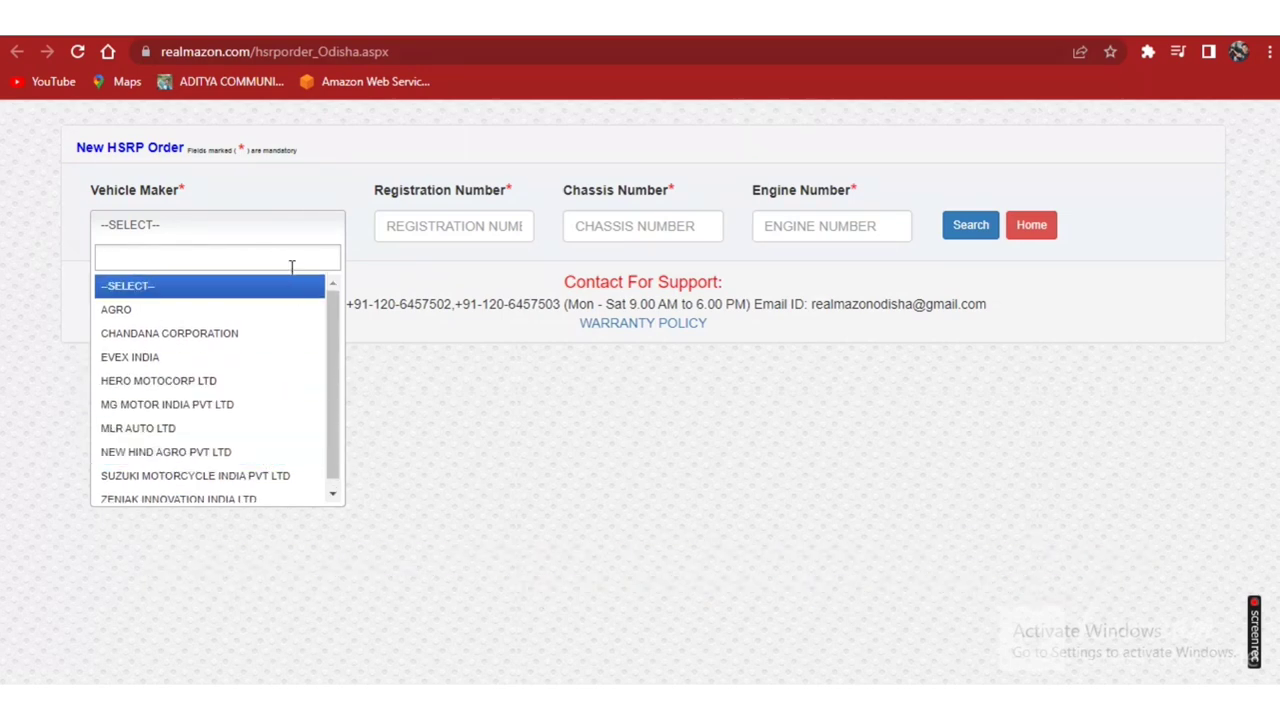
# Step: Enter the vehicle's registration, chassis and engine numbers and search for the vehicle
pyautogui.click(453, 228)
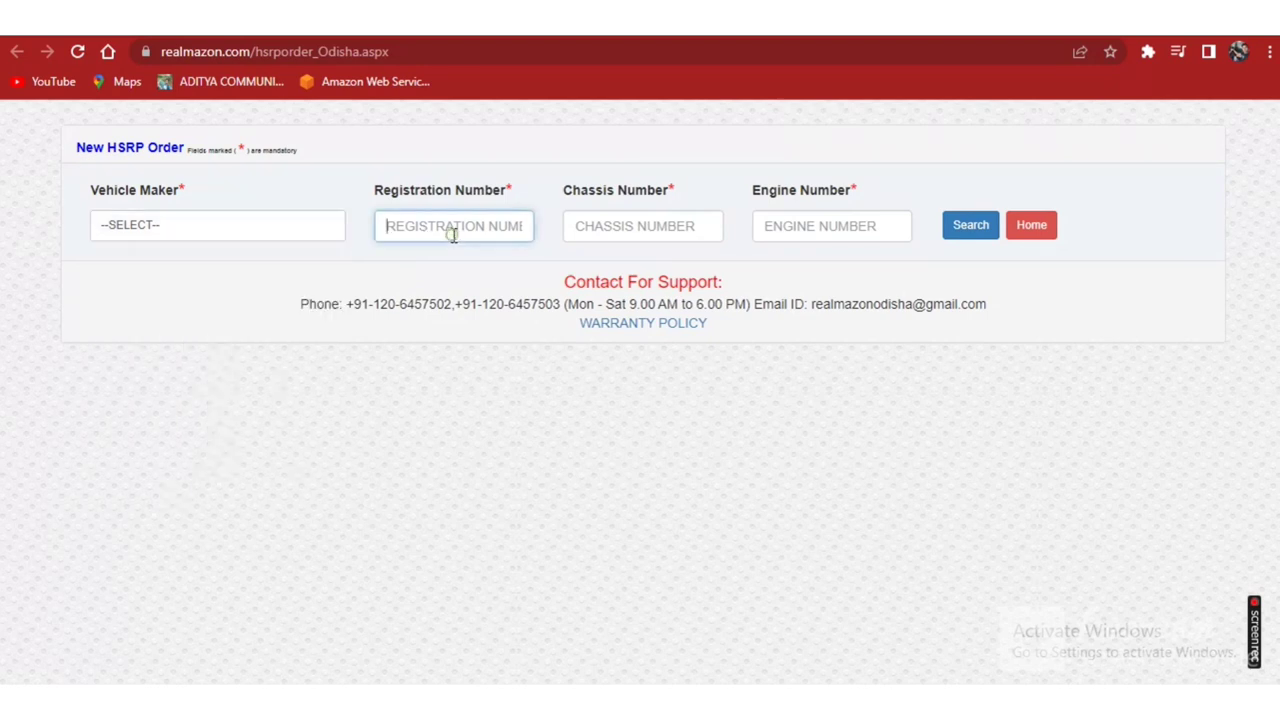
pyautogui.click(626, 230)
pyautogui.click(795, 226)
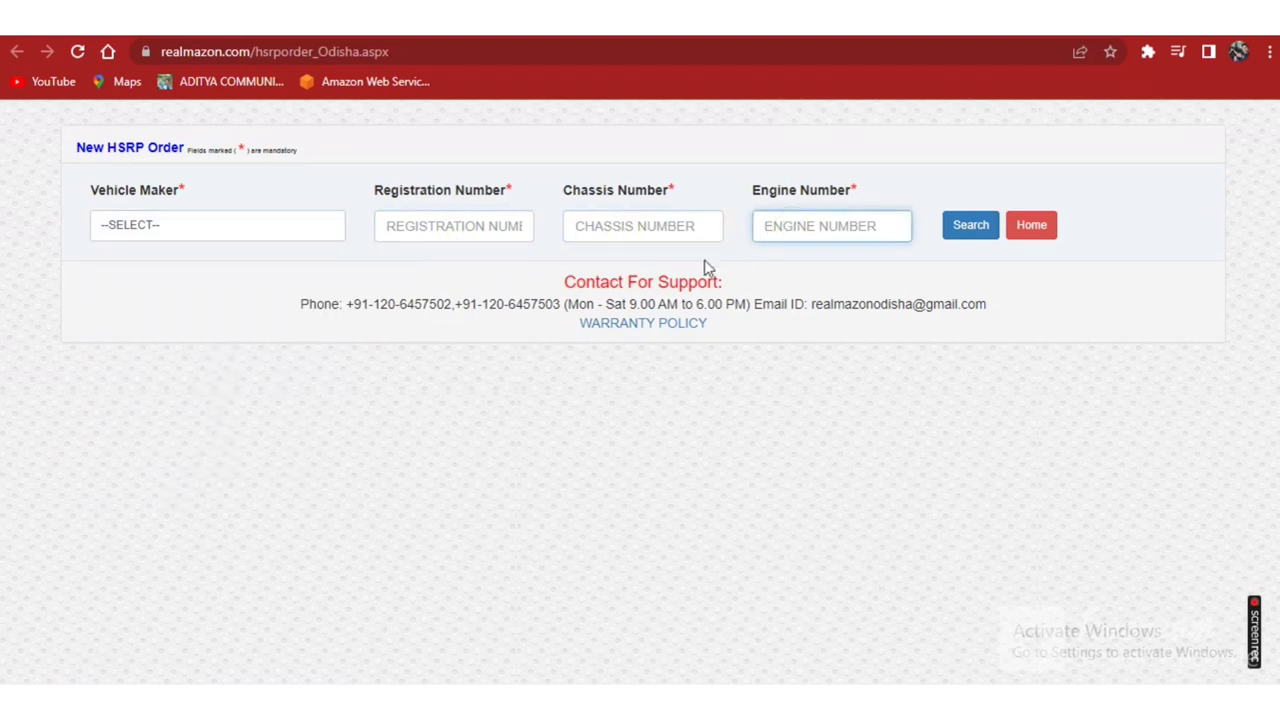
pyautogui.click(406, 226)
pyautogui.click(617, 224)
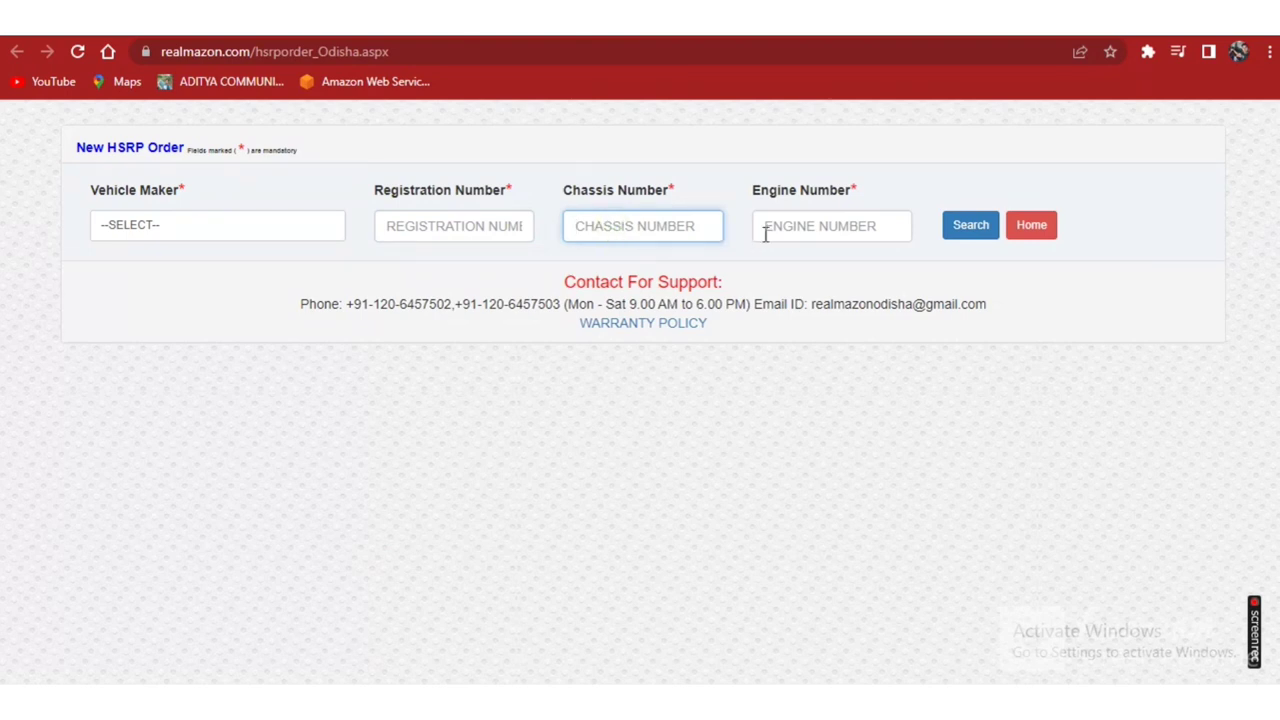
pyautogui.click(800, 232)
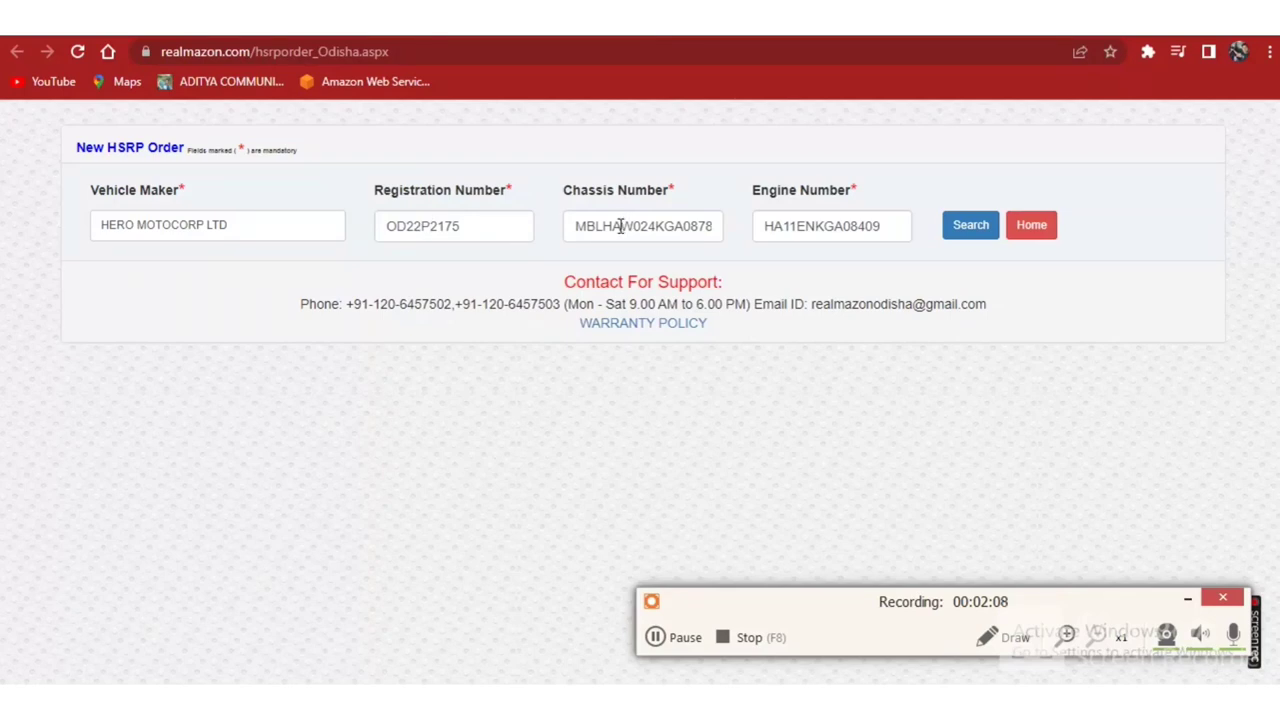
pyautogui.click(972, 227)
# Step: Pick JAJAPUR from the Customer City list and check the dealer dropdown
pyautogui.click(1188, 597)
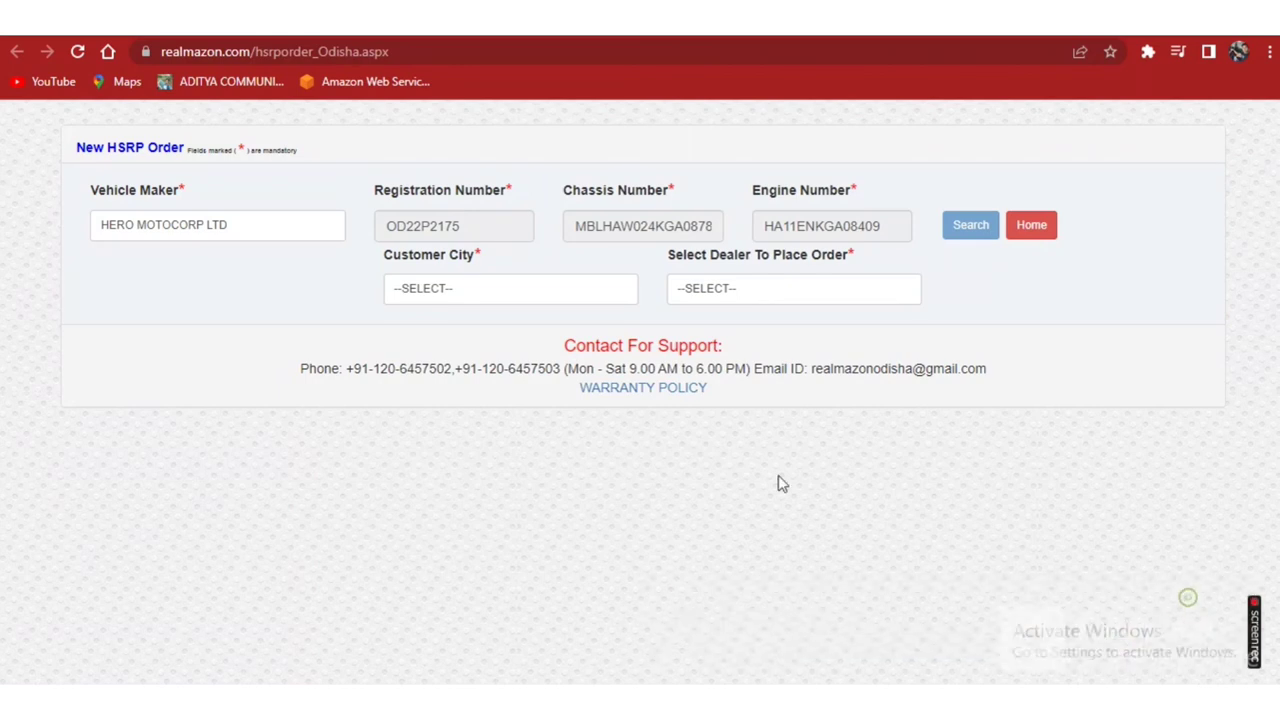
pyautogui.click(443, 292)
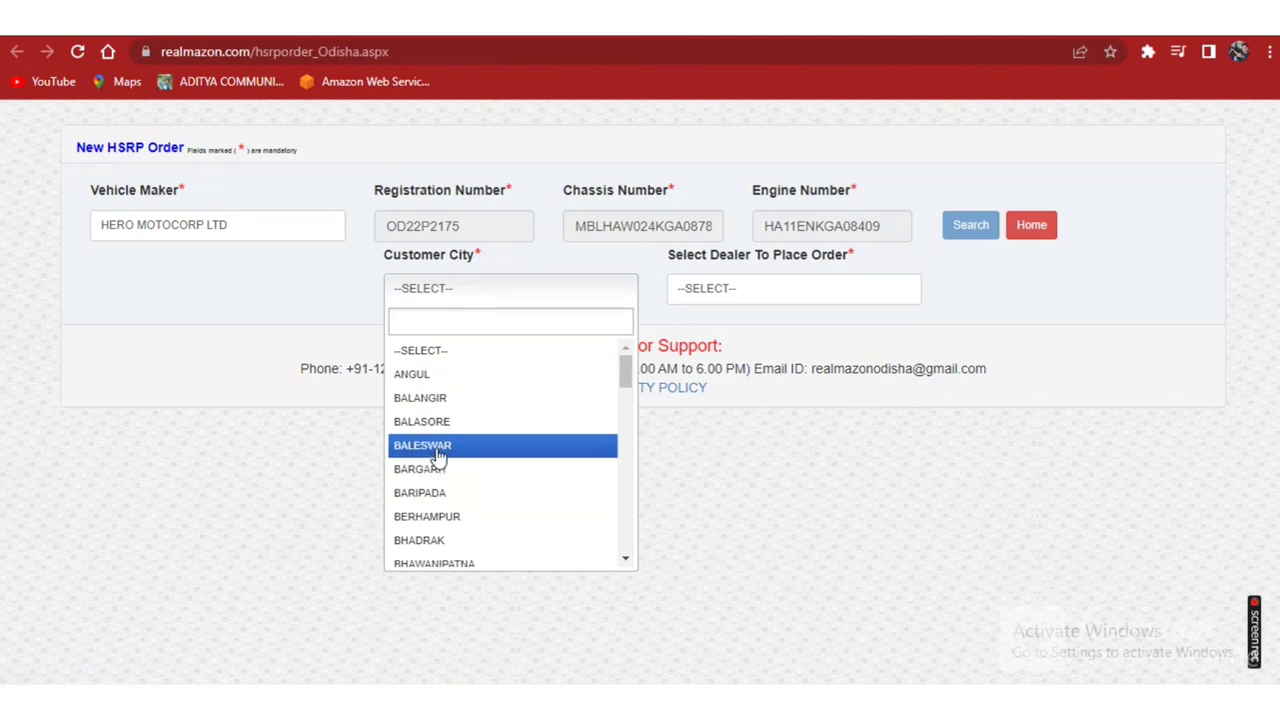
pyautogui.scroll(-1, 435, 452)
pyautogui.scroll(-2, 437, 455)
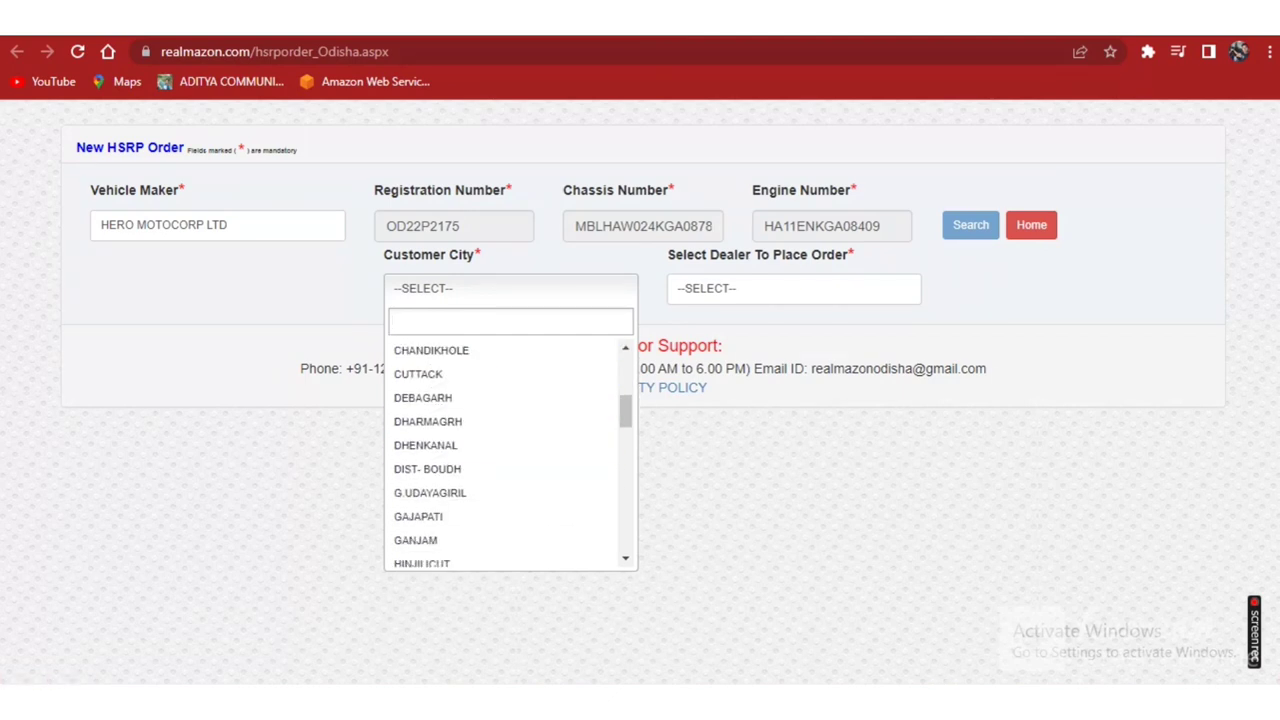
pyautogui.click(677, 637)
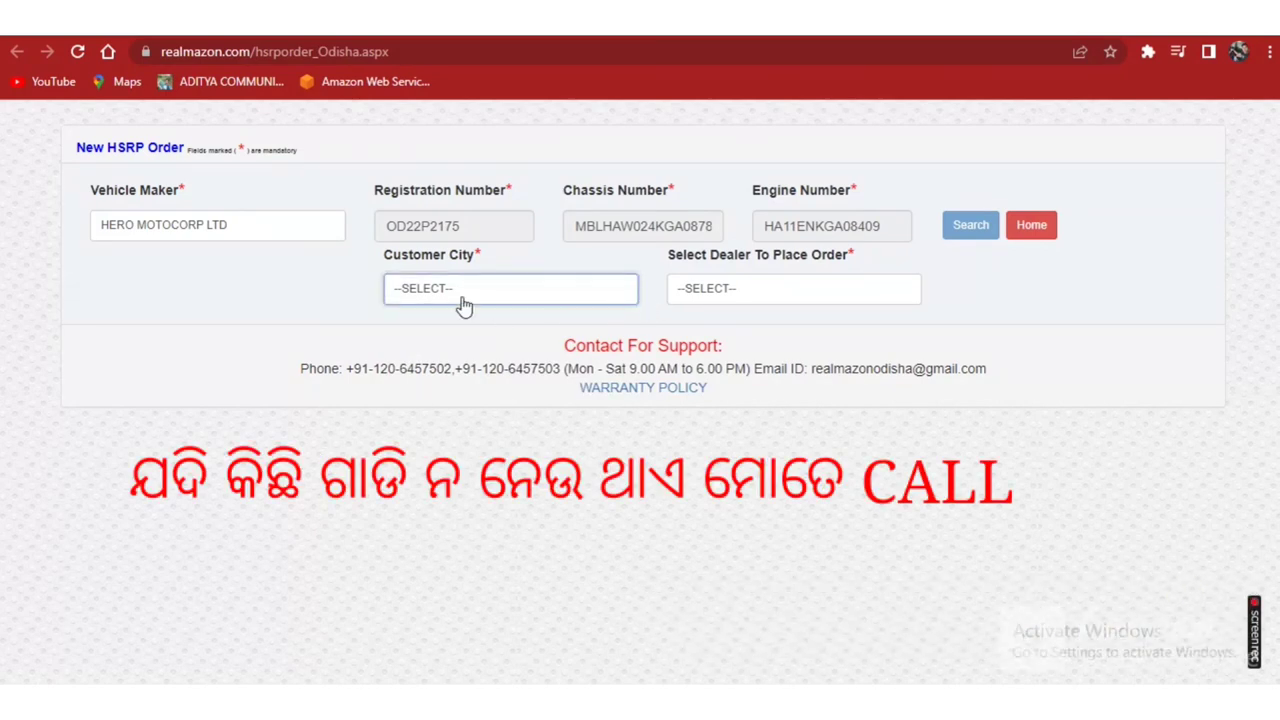
pyautogui.click(428, 290)
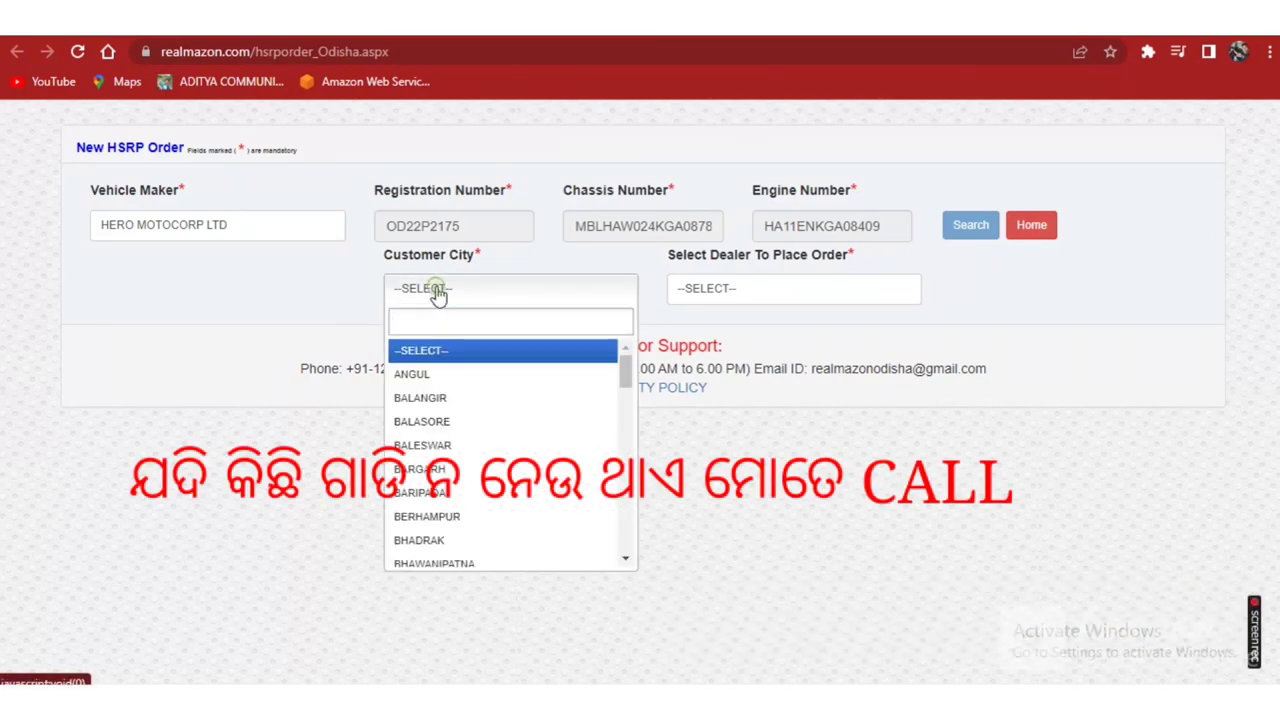
pyautogui.scroll(-3, 473, 455)
pyautogui.scroll(-5, 418, 510)
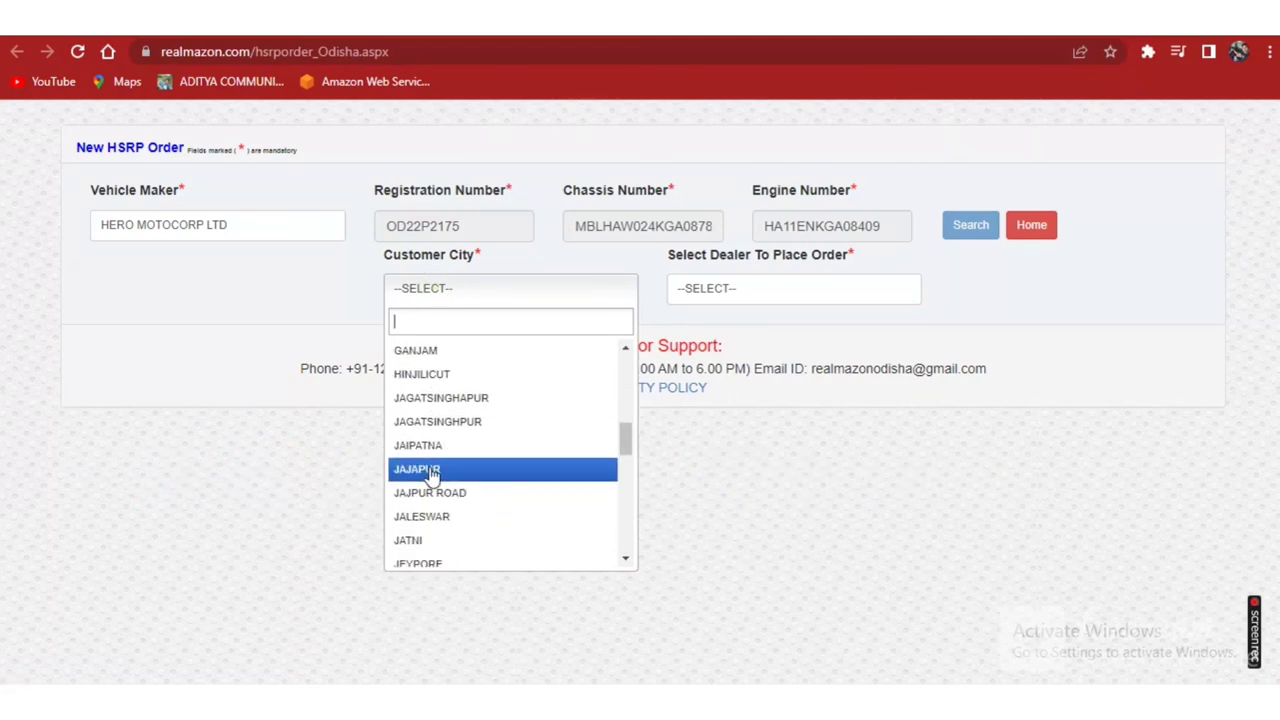
pyautogui.click(430, 470)
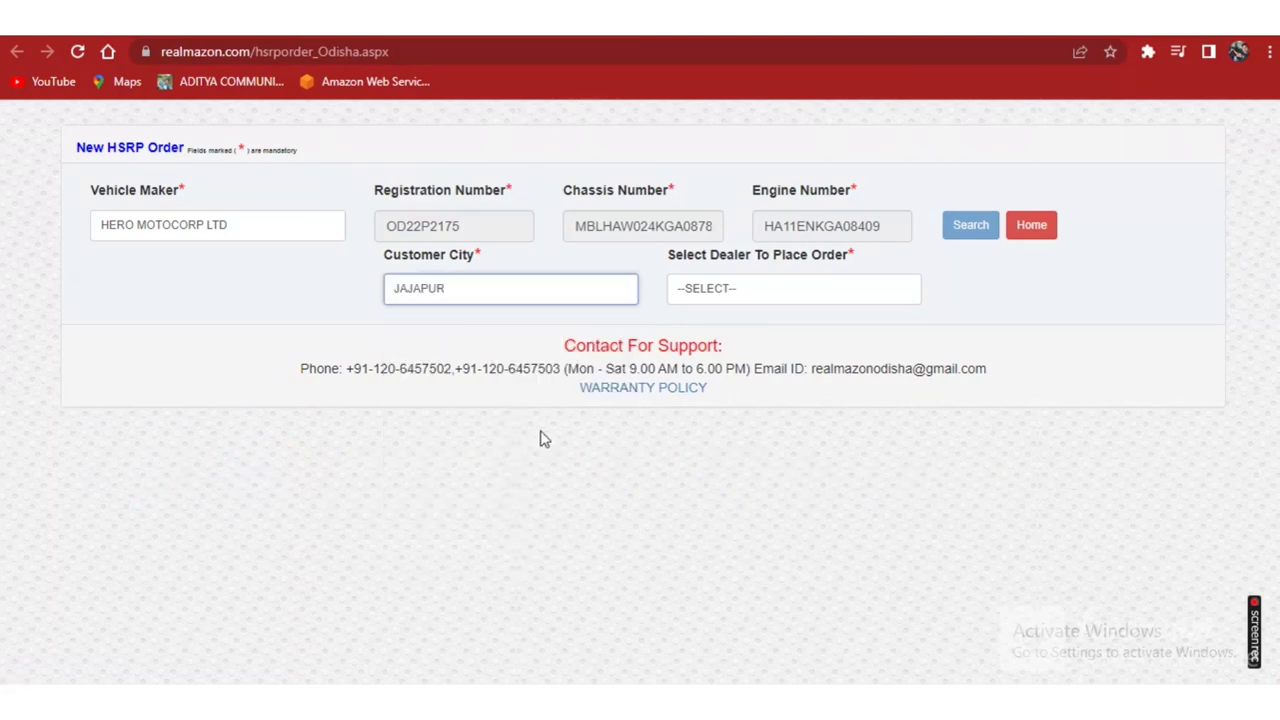
pyautogui.click(723, 298)
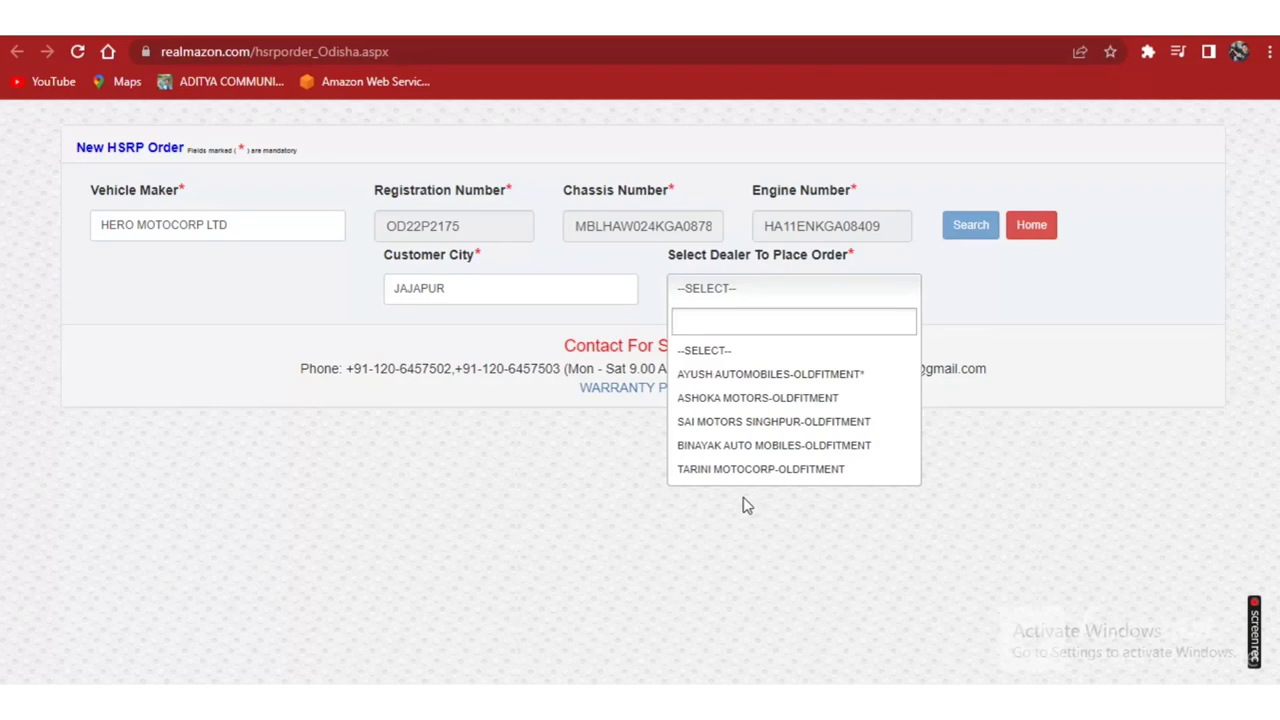
# Step: Re-select JAJAPUR by searching 'JAJA' and bring up the Jajapur dealer list
pyautogui.click(530, 292)
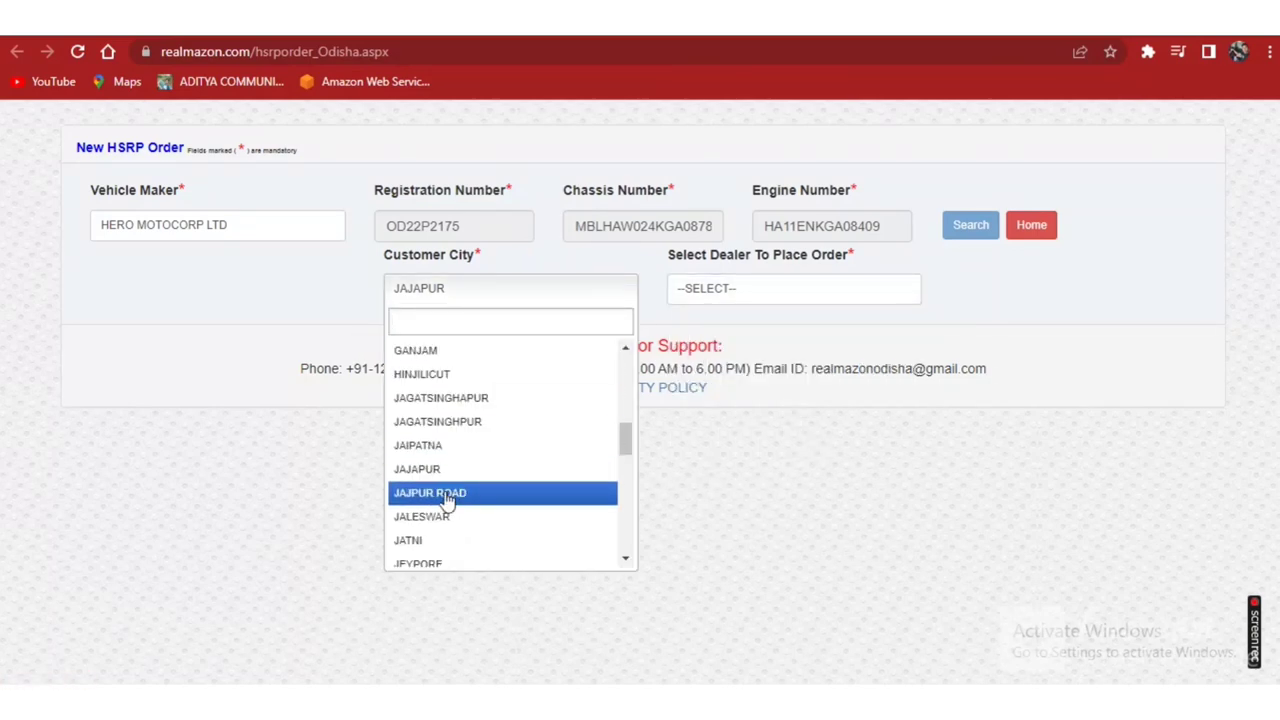
pyautogui.scroll(-2, 490, 414)
pyautogui.scroll(2, 497, 434)
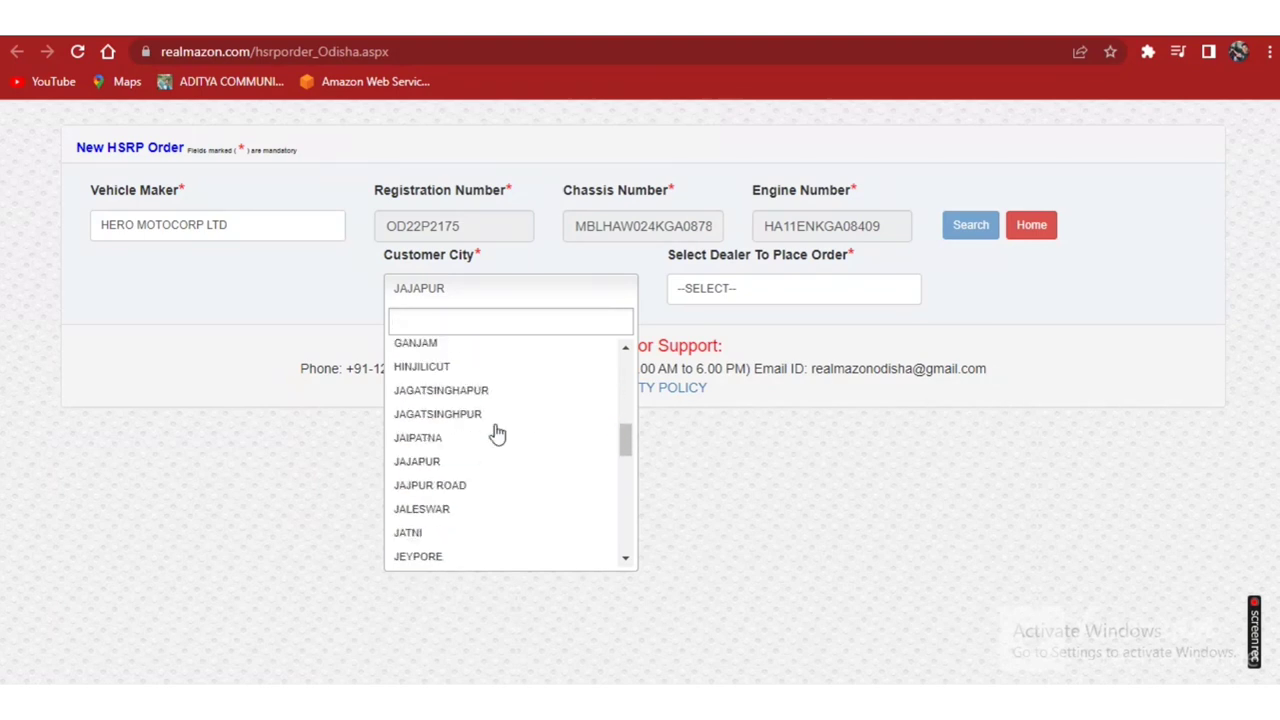
pyautogui.scroll(4, 497, 428)
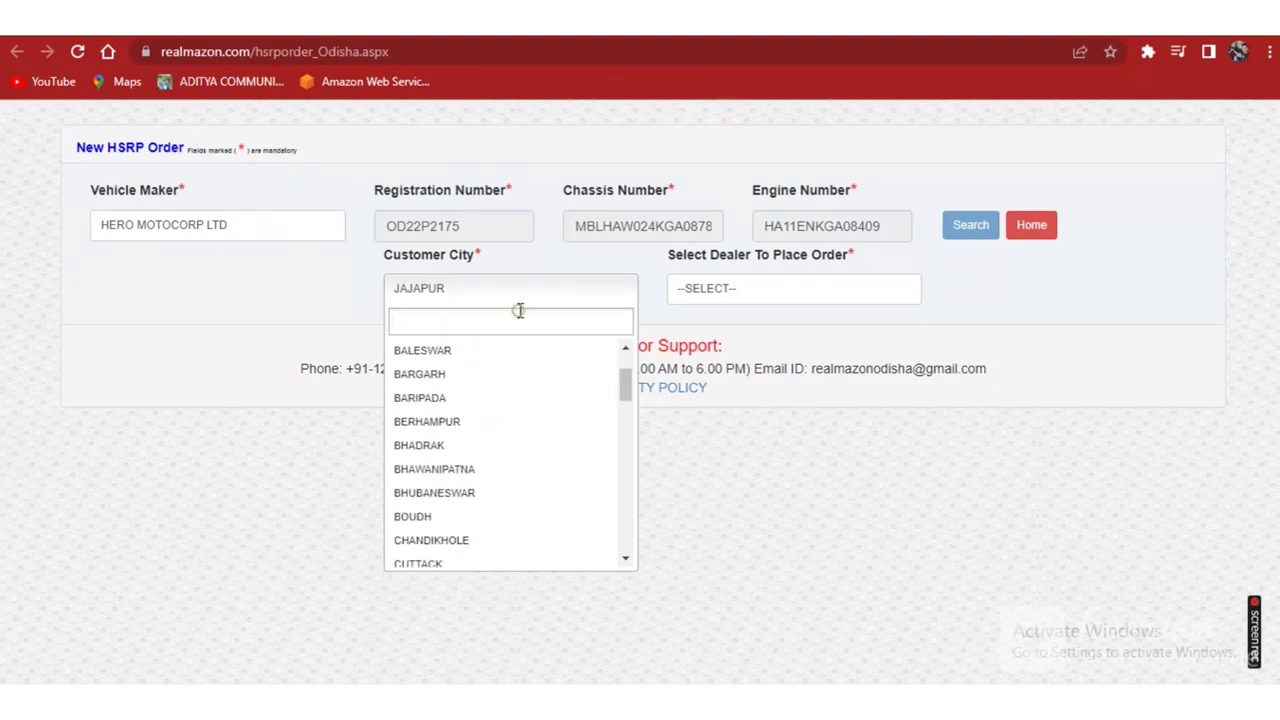
pyautogui.write('JAJAP')
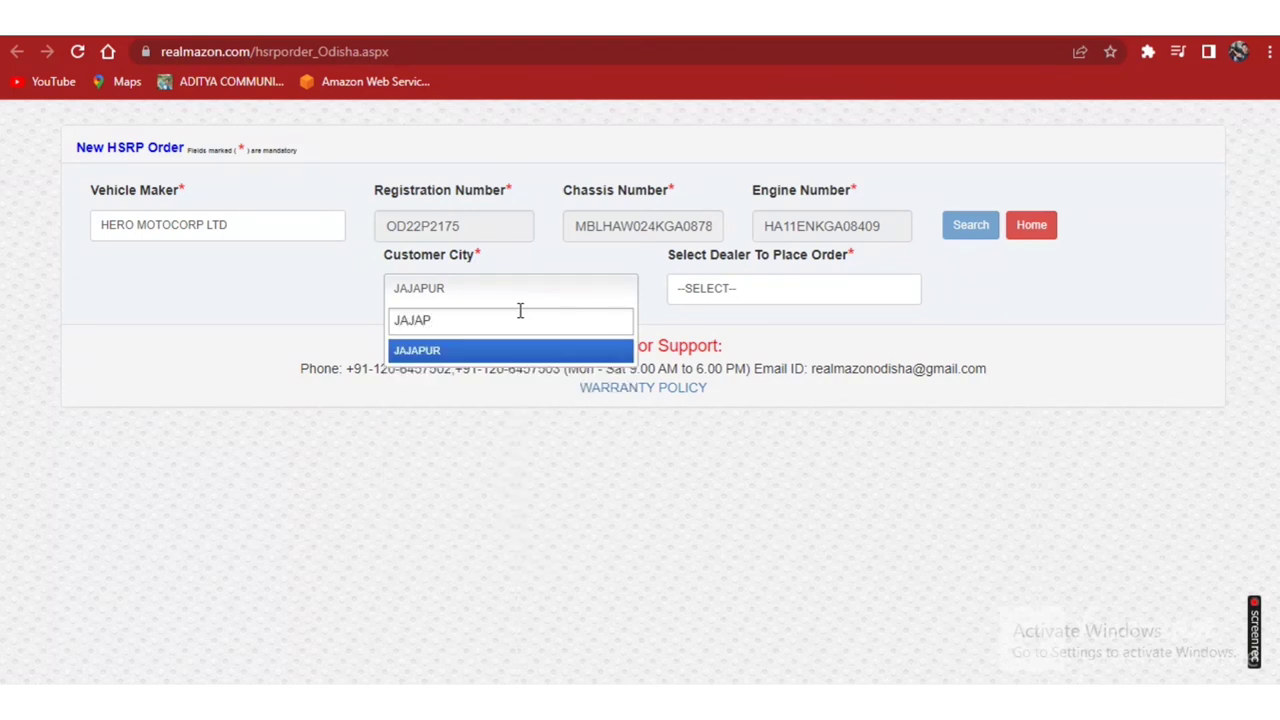
pyautogui.press('Return')
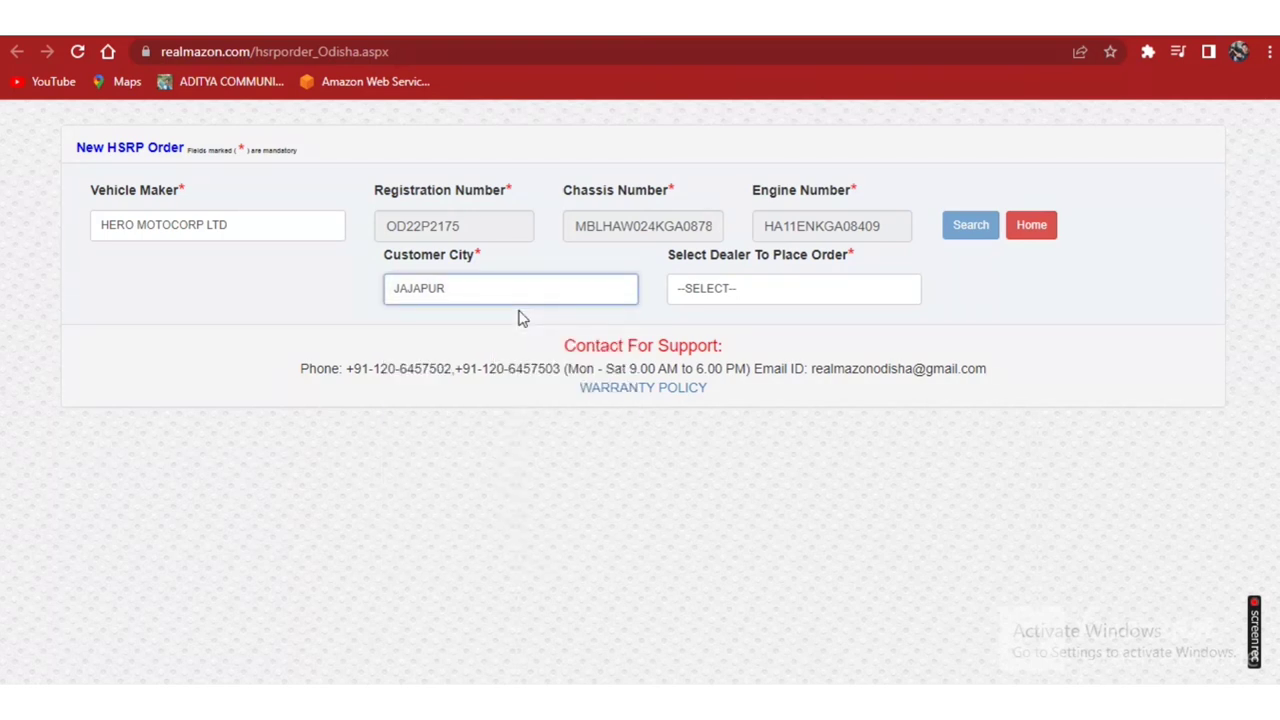
pyautogui.press('Tab')
pyautogui.click(710, 290)
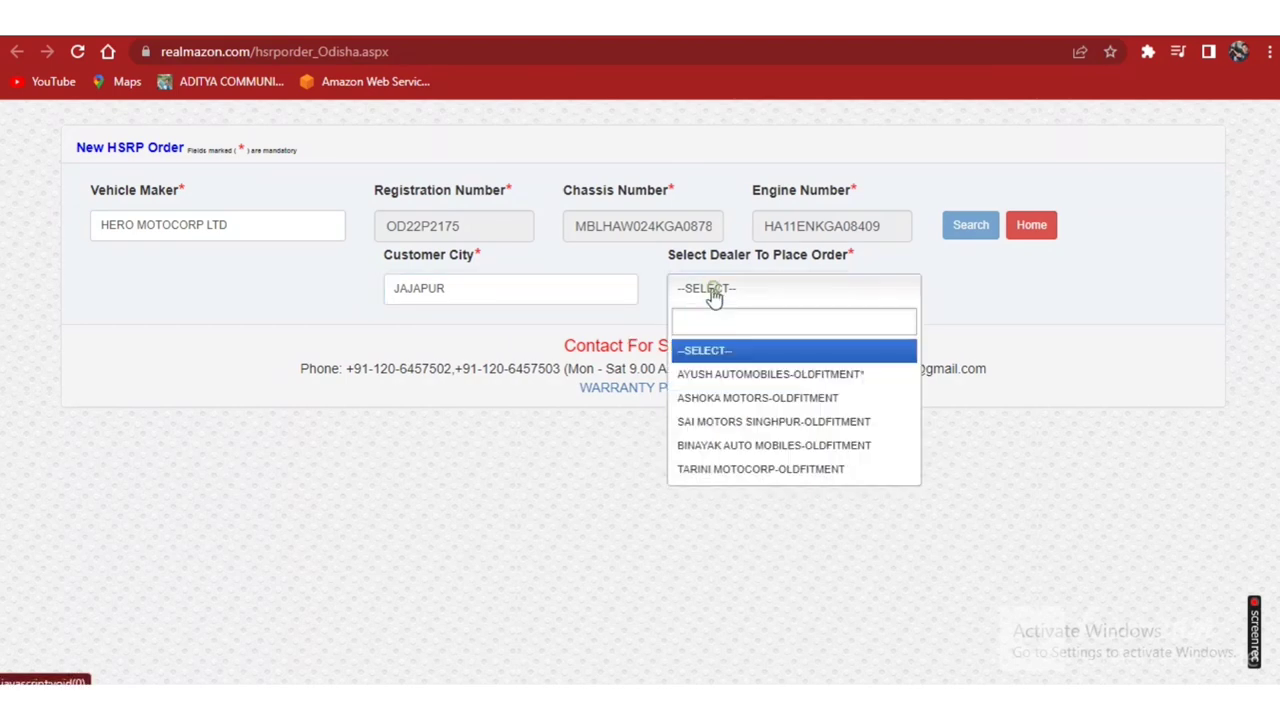
# Step: Choose SAI MOTORS SINGHPUR-OLDFITMENT as dealer, accept the warning, and page the calendar to November 2022
pyautogui.click(722, 376)
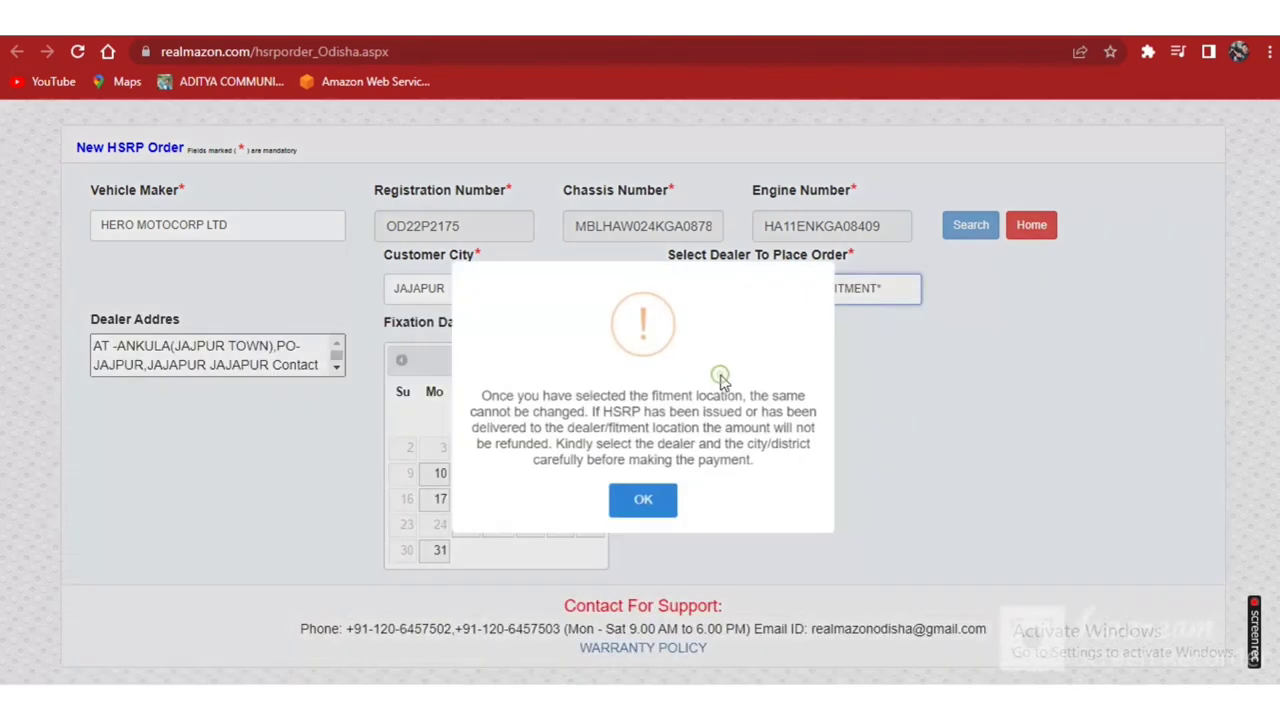
pyautogui.click(656, 518)
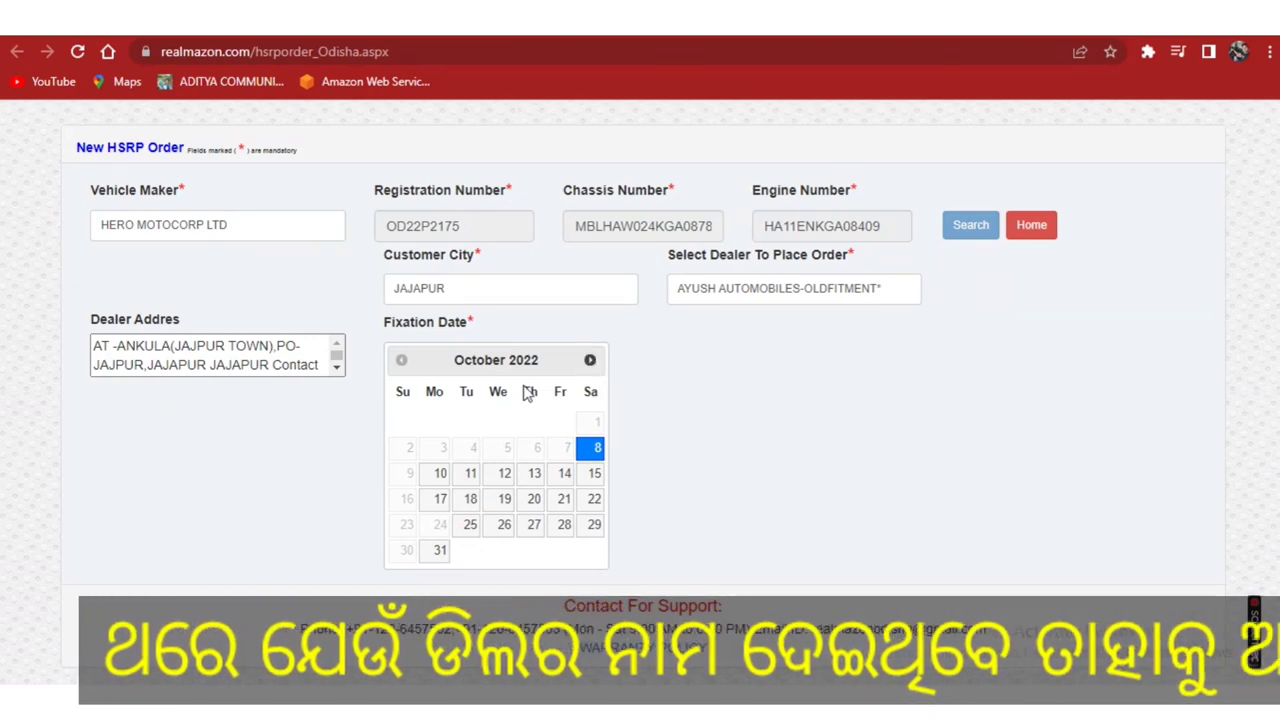
pyautogui.scroll(-1, 262, 358)
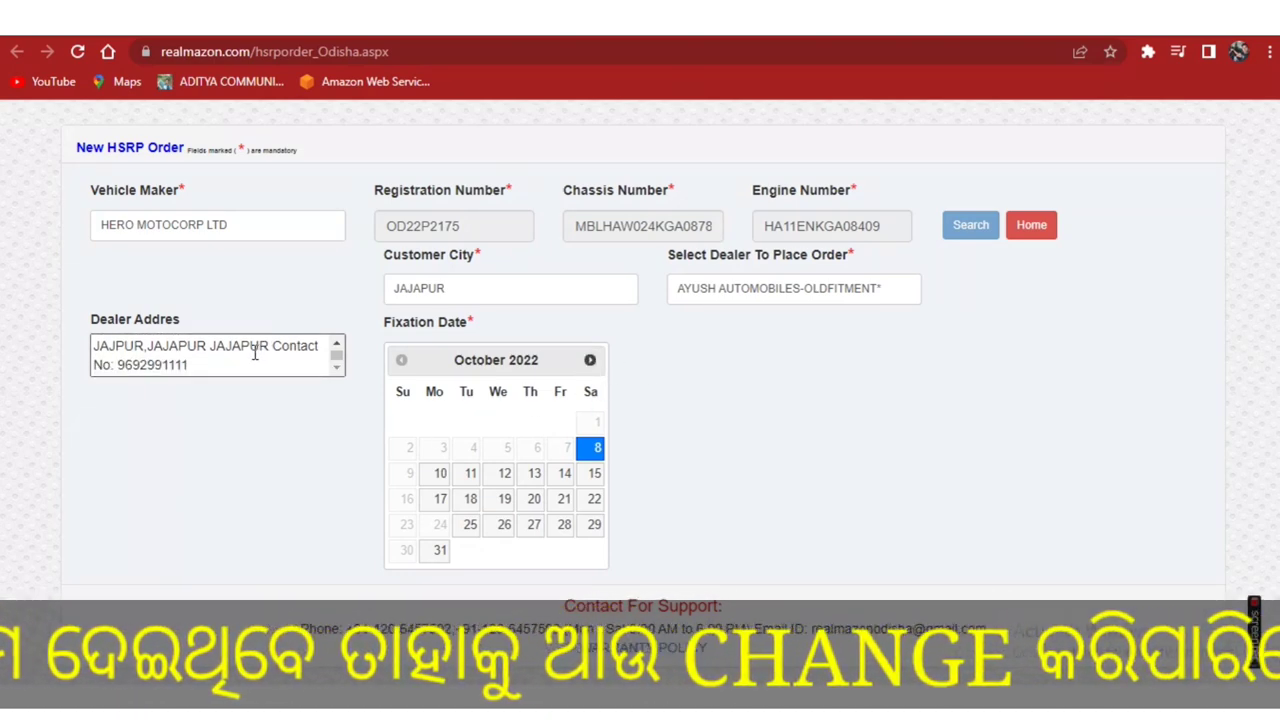
pyautogui.click(592, 359)
pyautogui.scroll(1, 200, 362)
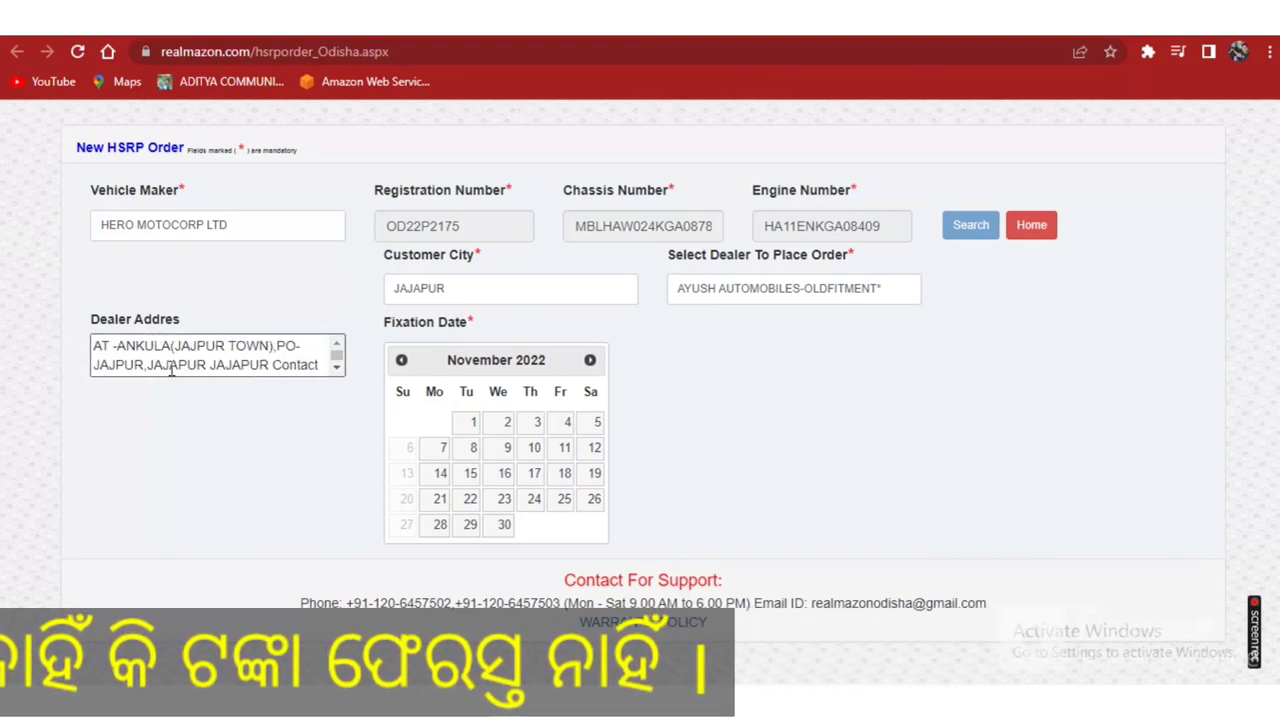
pyautogui.scroll(-1, 180, 356)
pyautogui.scroll(1, 155, 348)
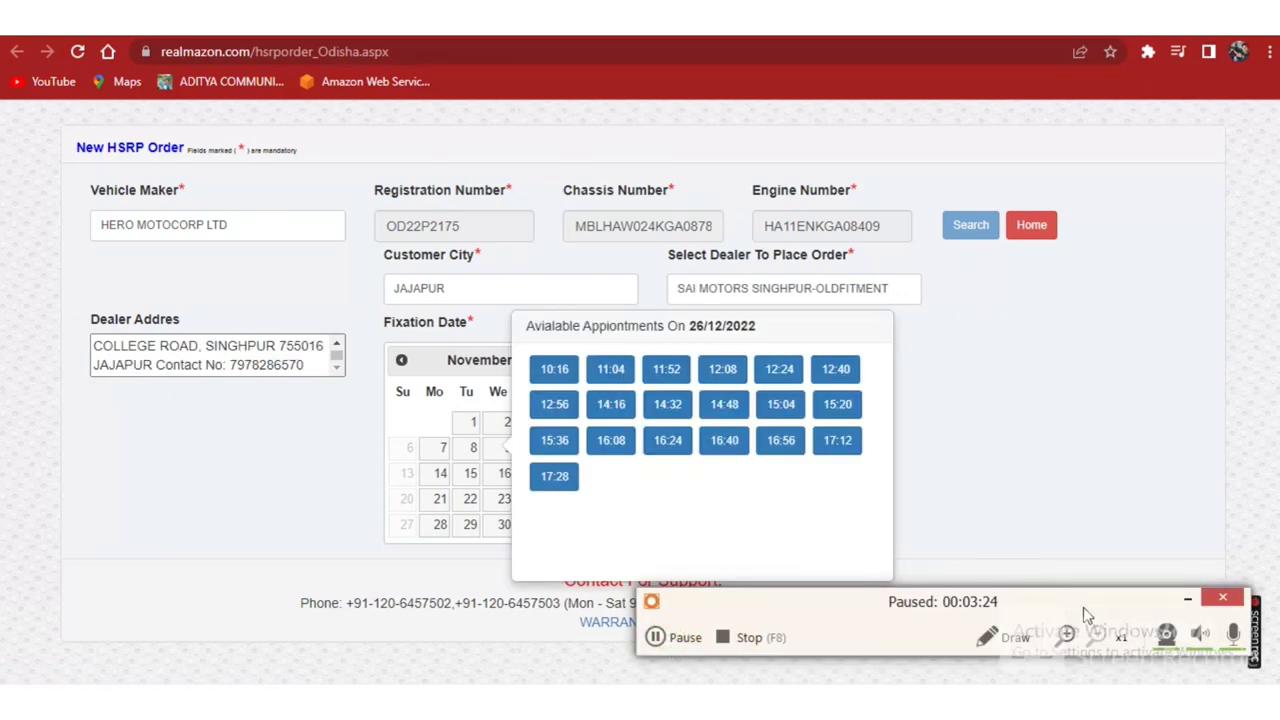
# Step: Try late-November fixation dates, dismissing each no-time-slot message
pyautogui.click(454, 499)
pyautogui.click(676, 481)
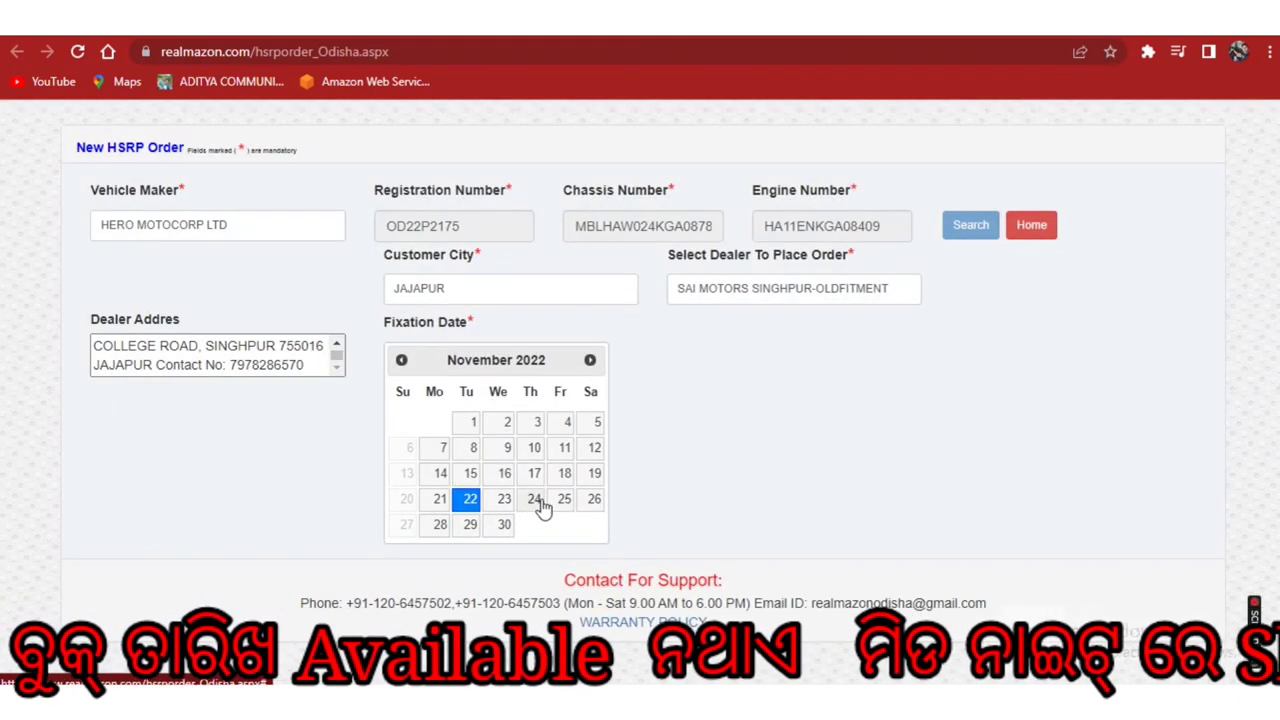
pyautogui.click(594, 500)
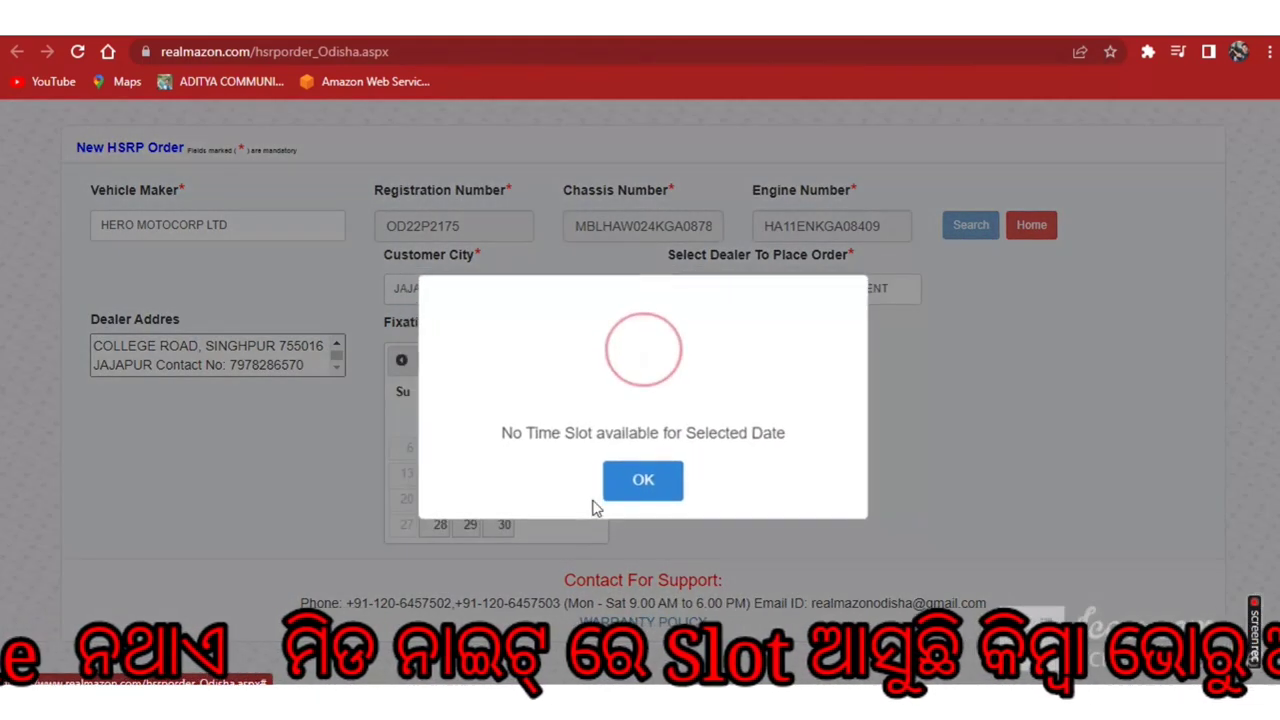
pyautogui.click(636, 479)
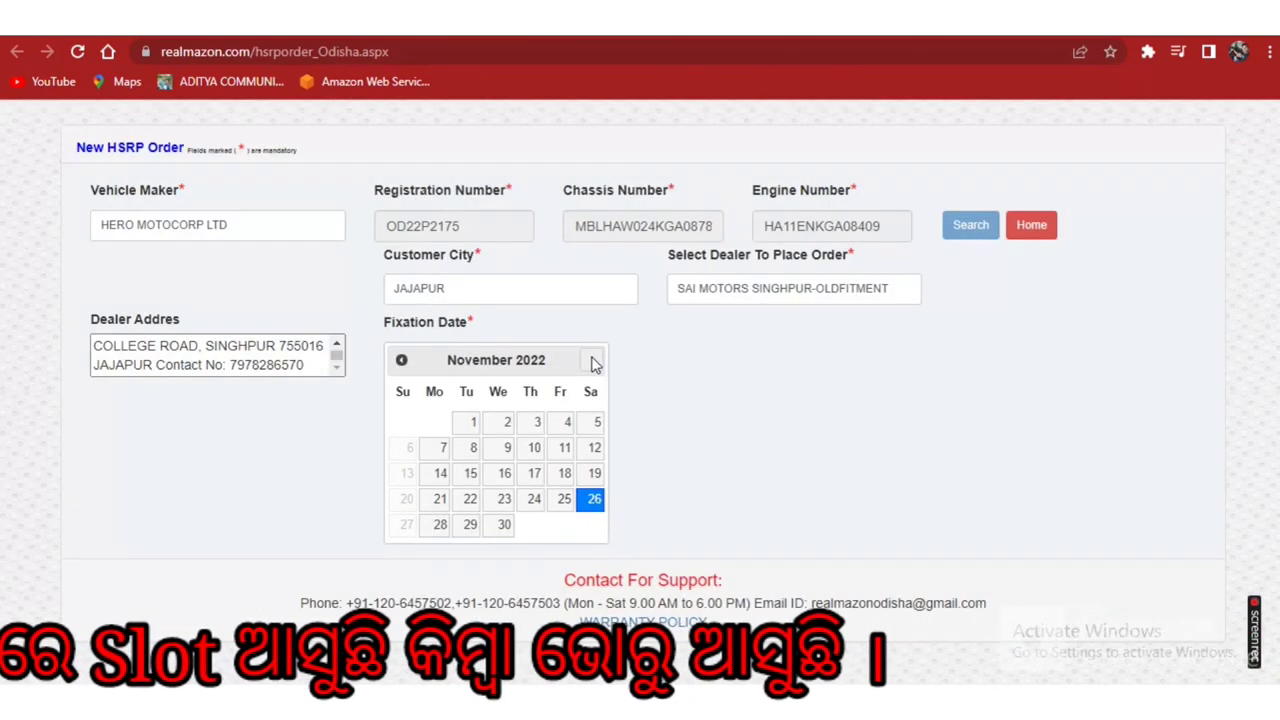
# Step: Set the fixation date to 26 December 2022 and book the 12:08 slot
pyautogui.click(590, 360)
pyautogui.click(400, 362)
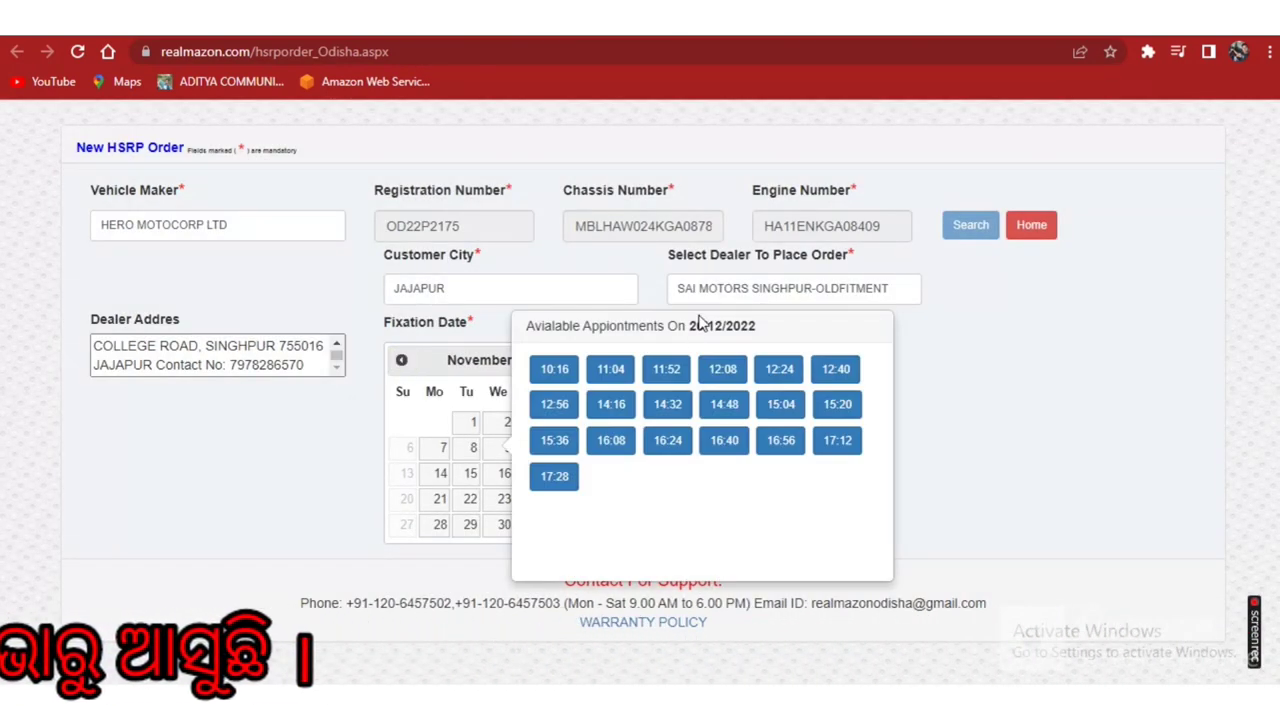
pyautogui.moveTo(687, 326); pyautogui.dragTo(798, 320)
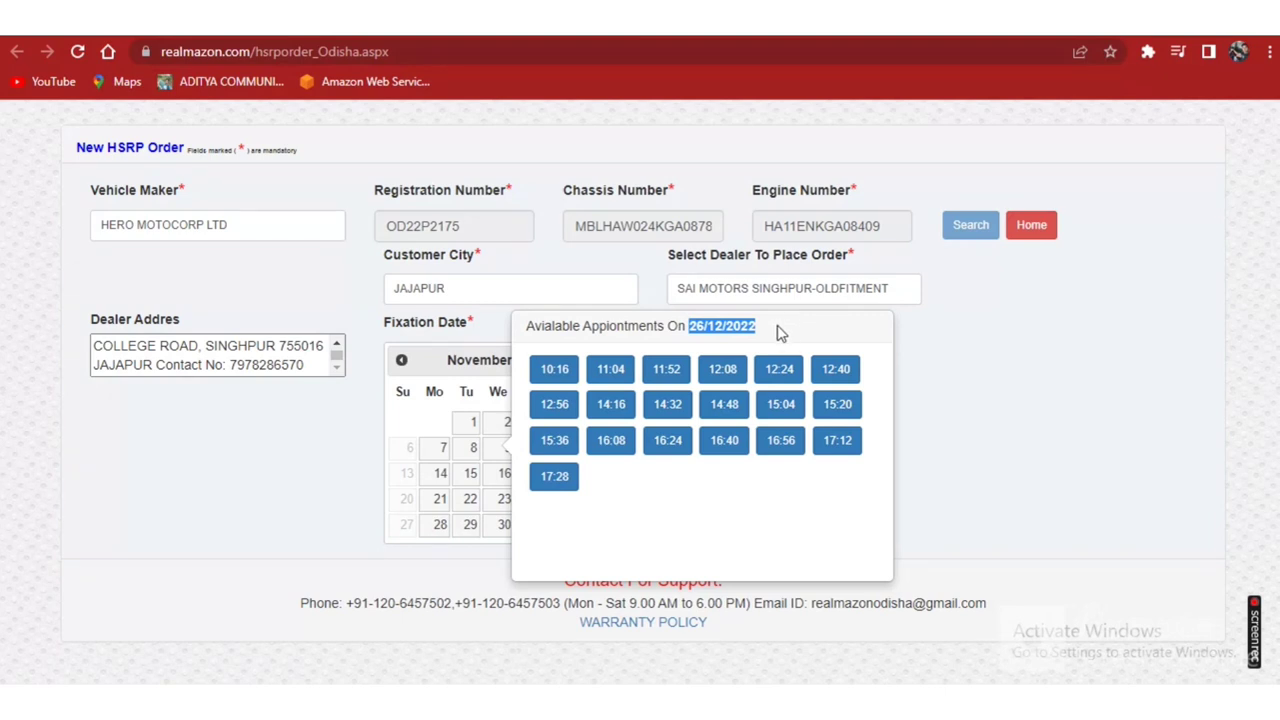
pyautogui.click(781, 333)
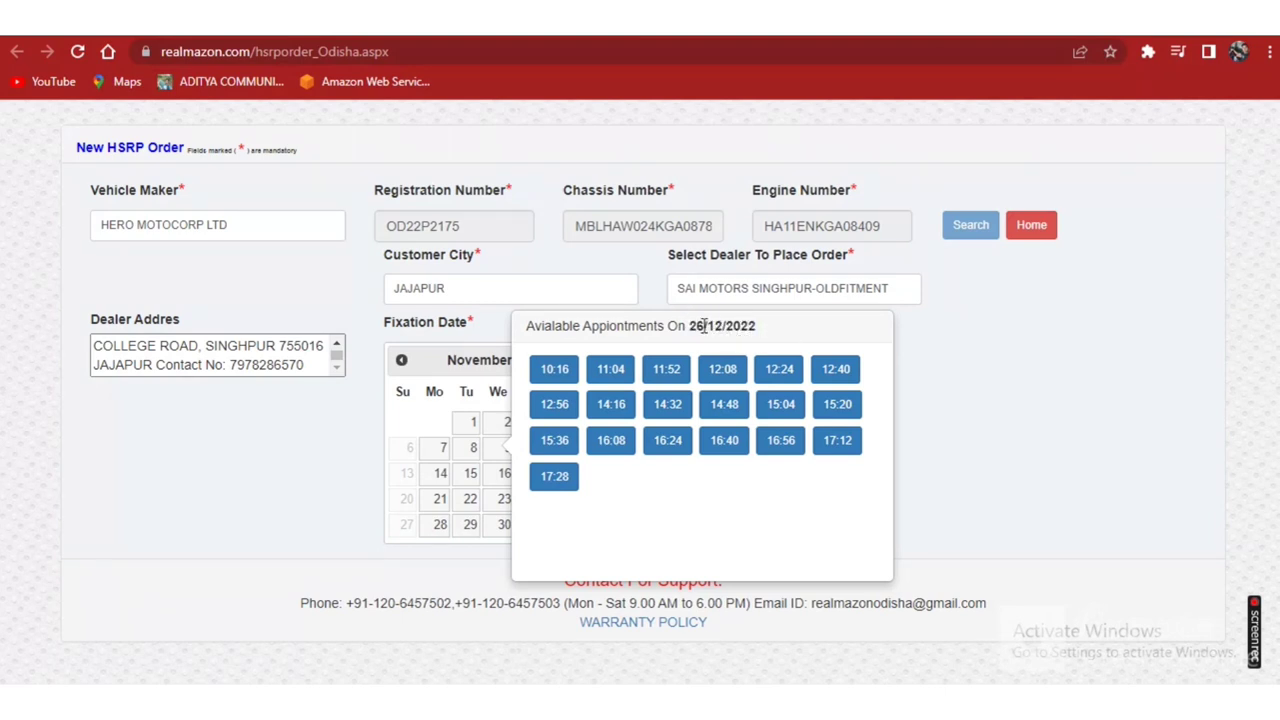
pyautogui.moveTo(689, 324); pyautogui.dragTo(768, 324)
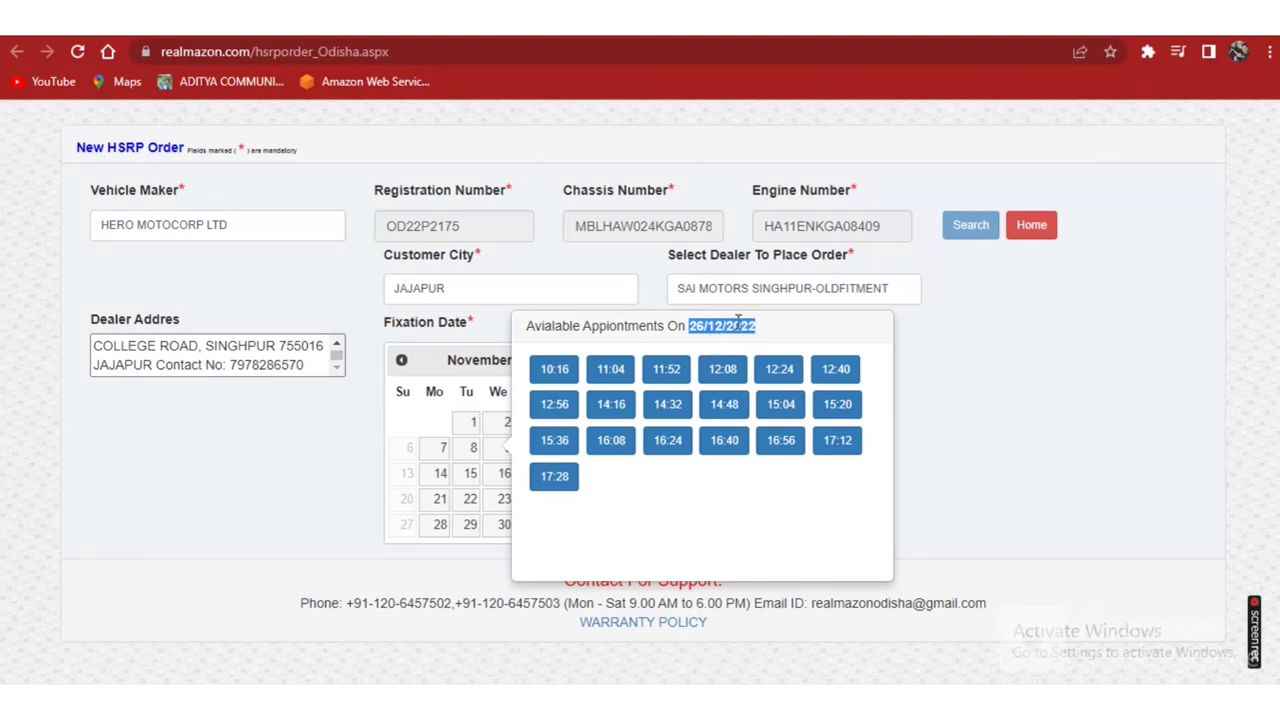
pyautogui.click(720, 377)
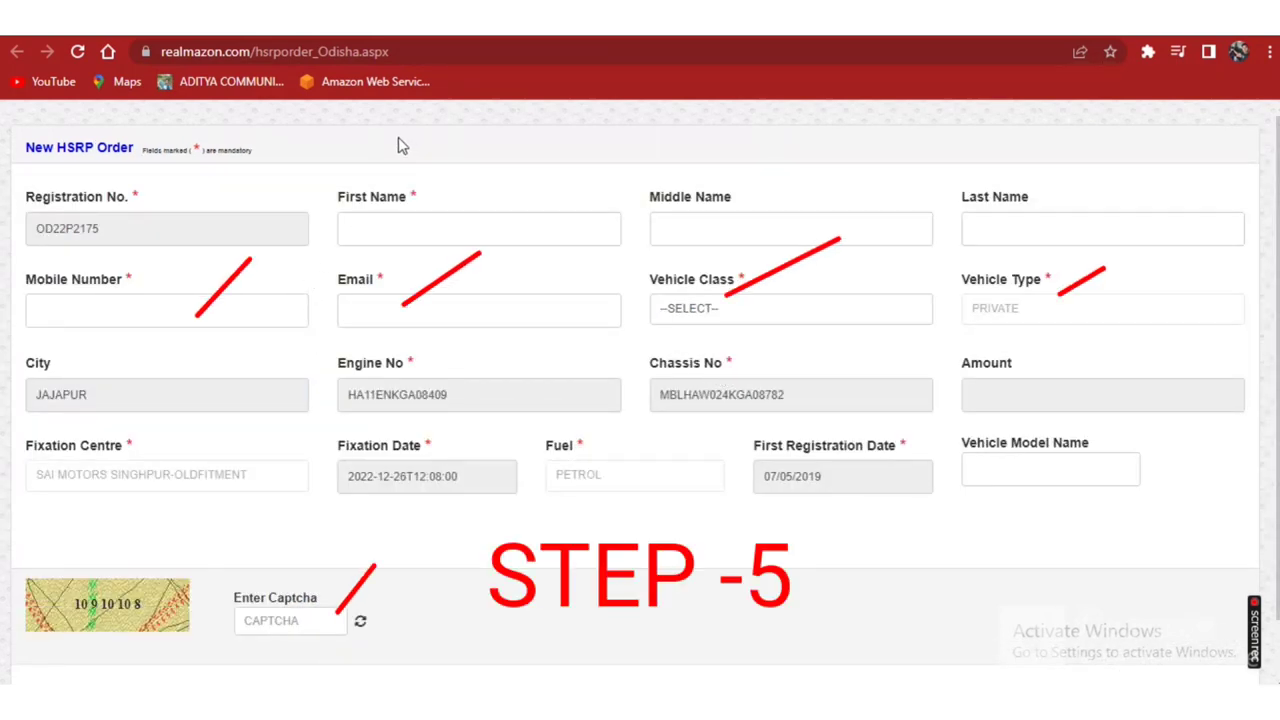
# Step: Fill in the owner's first, middle and last name, mobile number and email
pyautogui.click(380, 220)
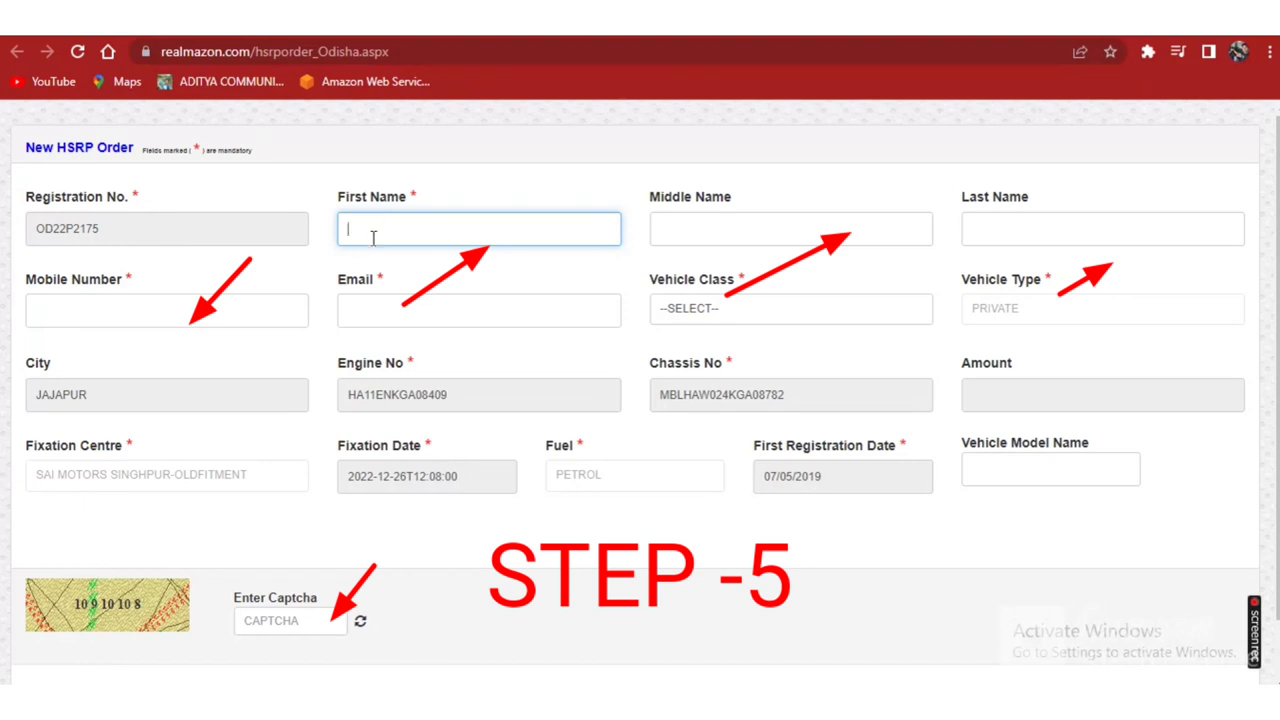
pyautogui.click(830, 222)
pyautogui.click(1053, 215)
pyautogui.click(223, 317)
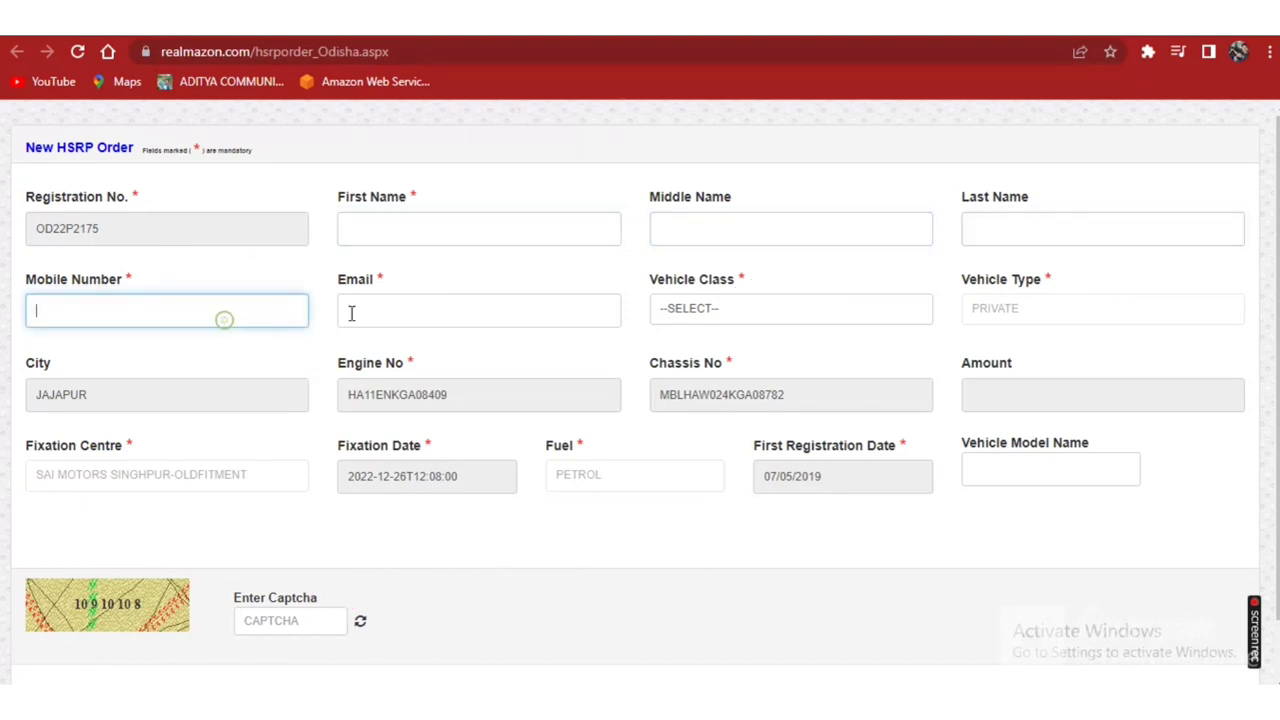
pyautogui.click(389, 313)
pyautogui.click(767, 312)
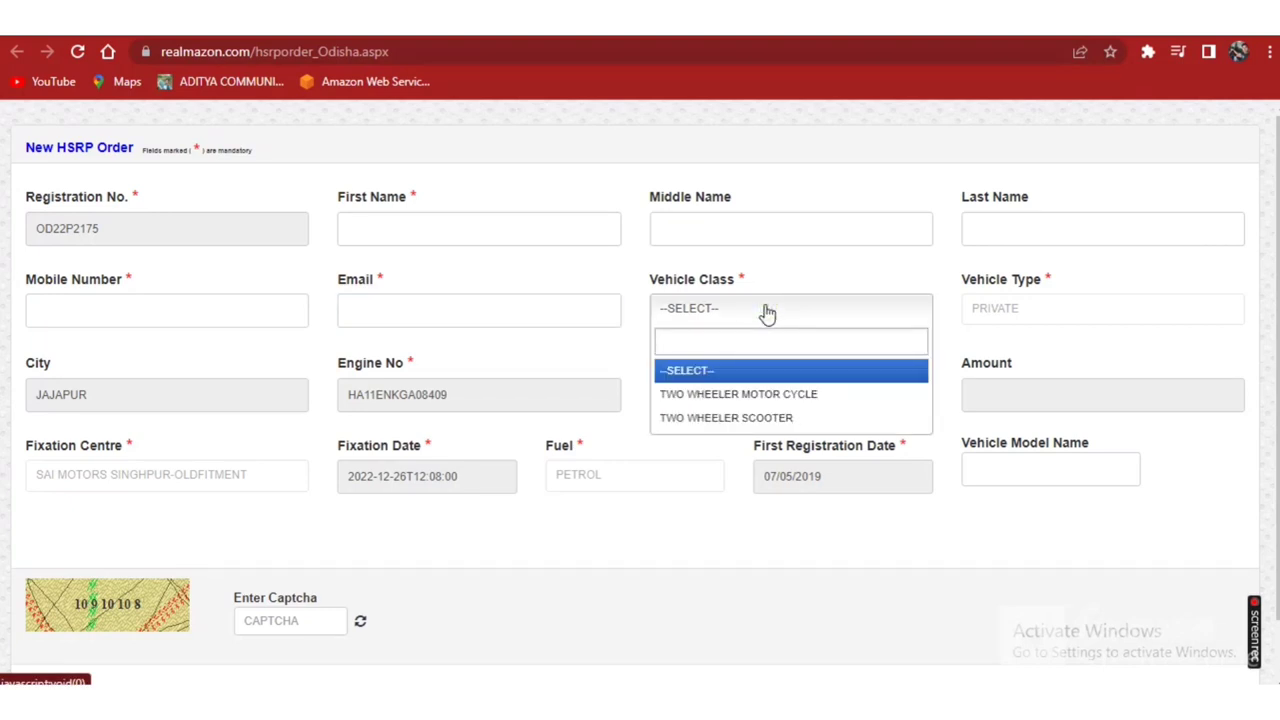
pyautogui.click(765, 308)
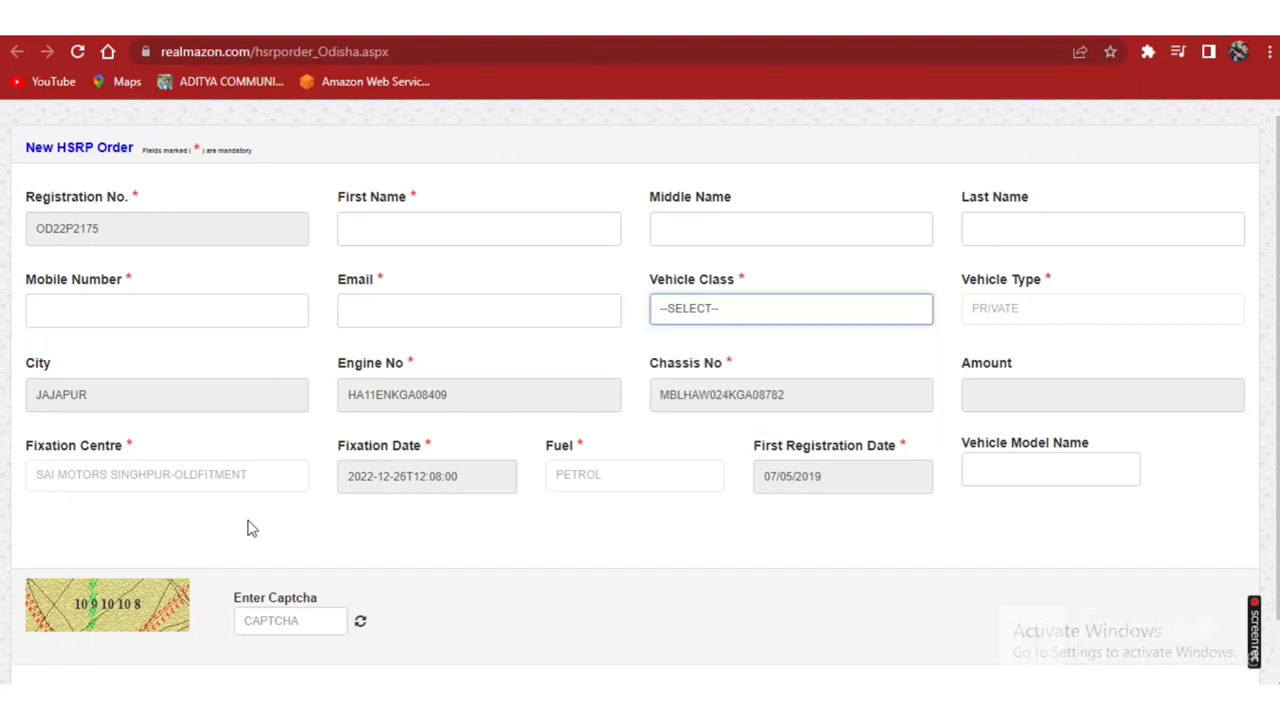
# Step: Complete vehicle class TWO WHEELER MOTOR CYCLE, model and captcha, then submit to request the OTP
pyautogui.scroll(-1, 251, 528)
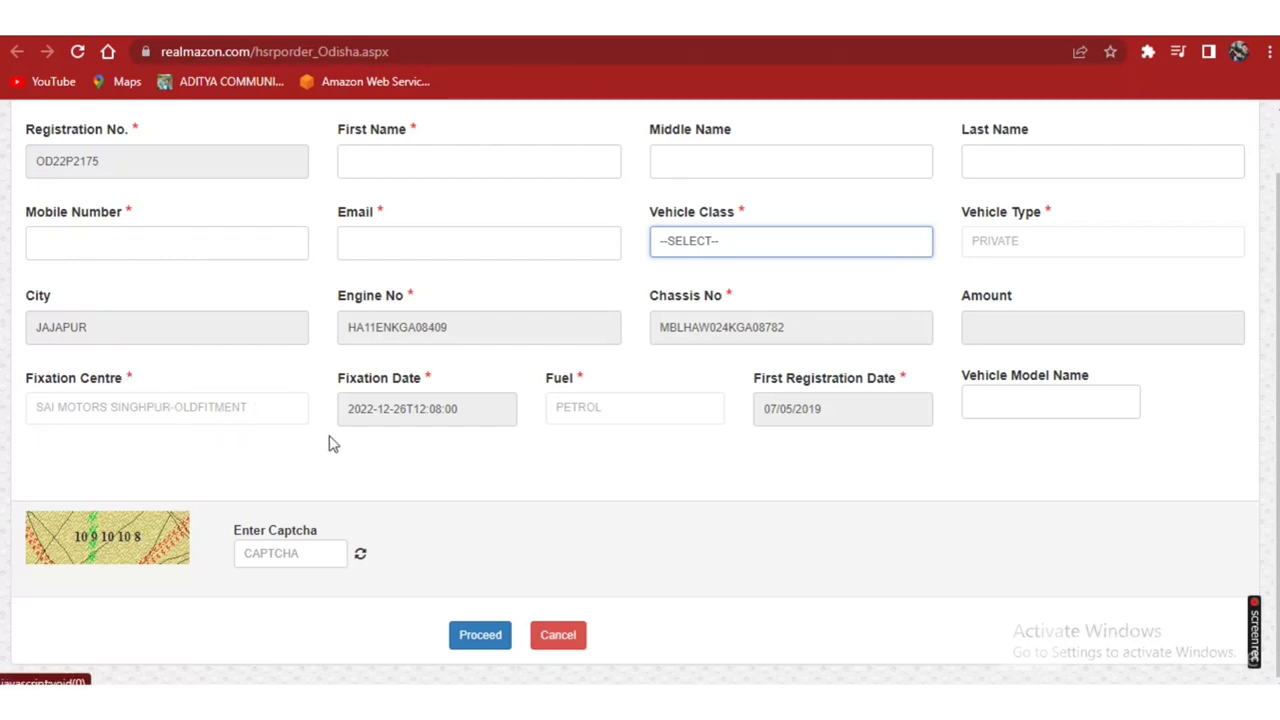
pyautogui.click(997, 406)
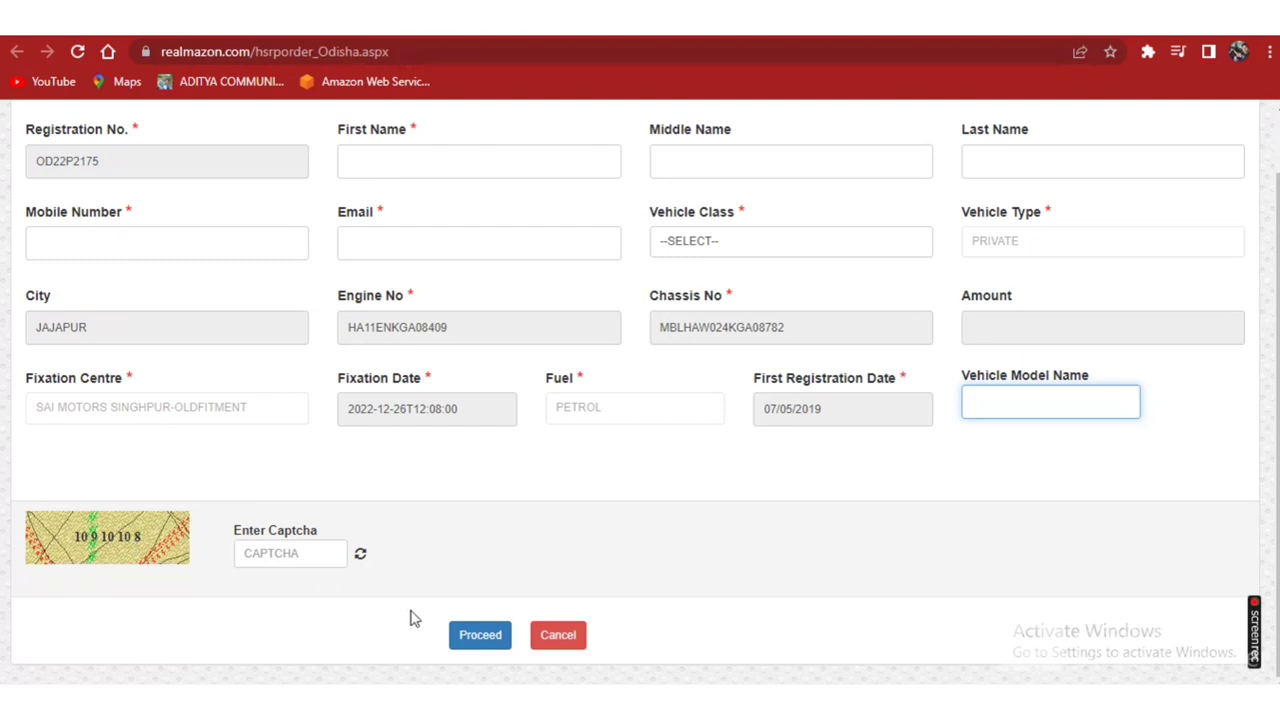
pyautogui.scroll(1, 657, 371)
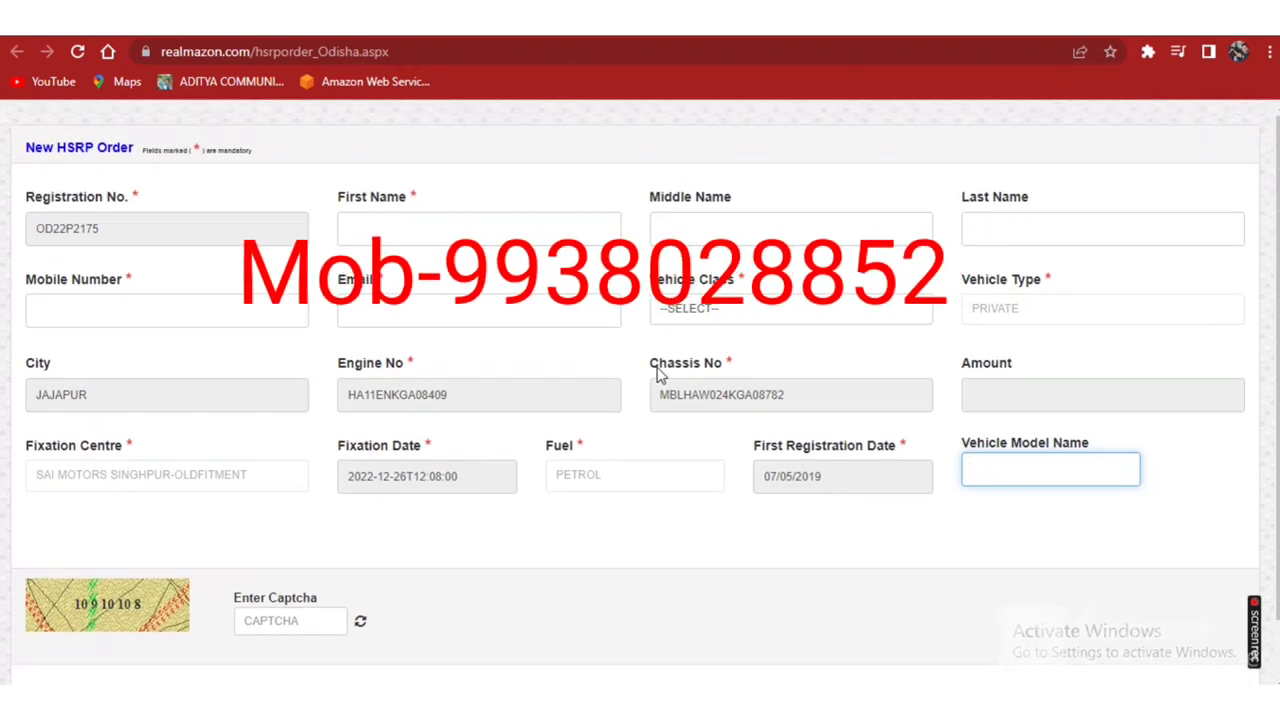
pyautogui.scroll(-1, 640, 415)
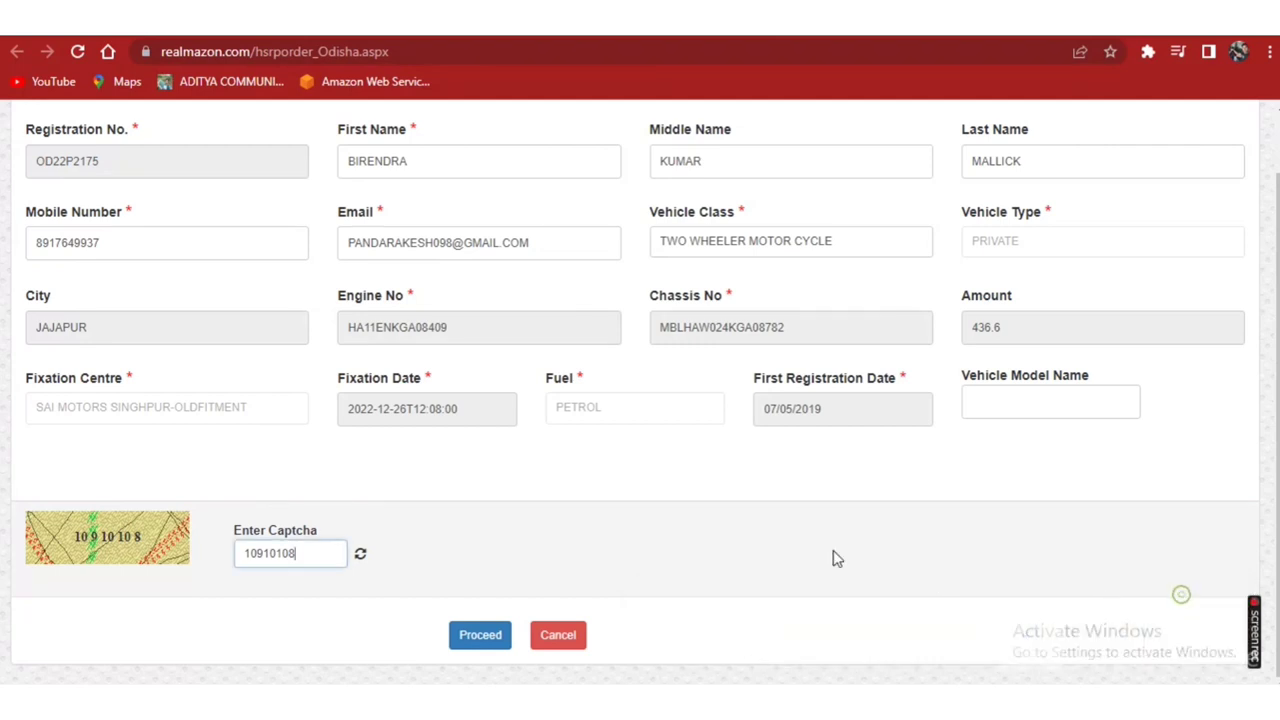
pyautogui.scroll(1, 449, 441)
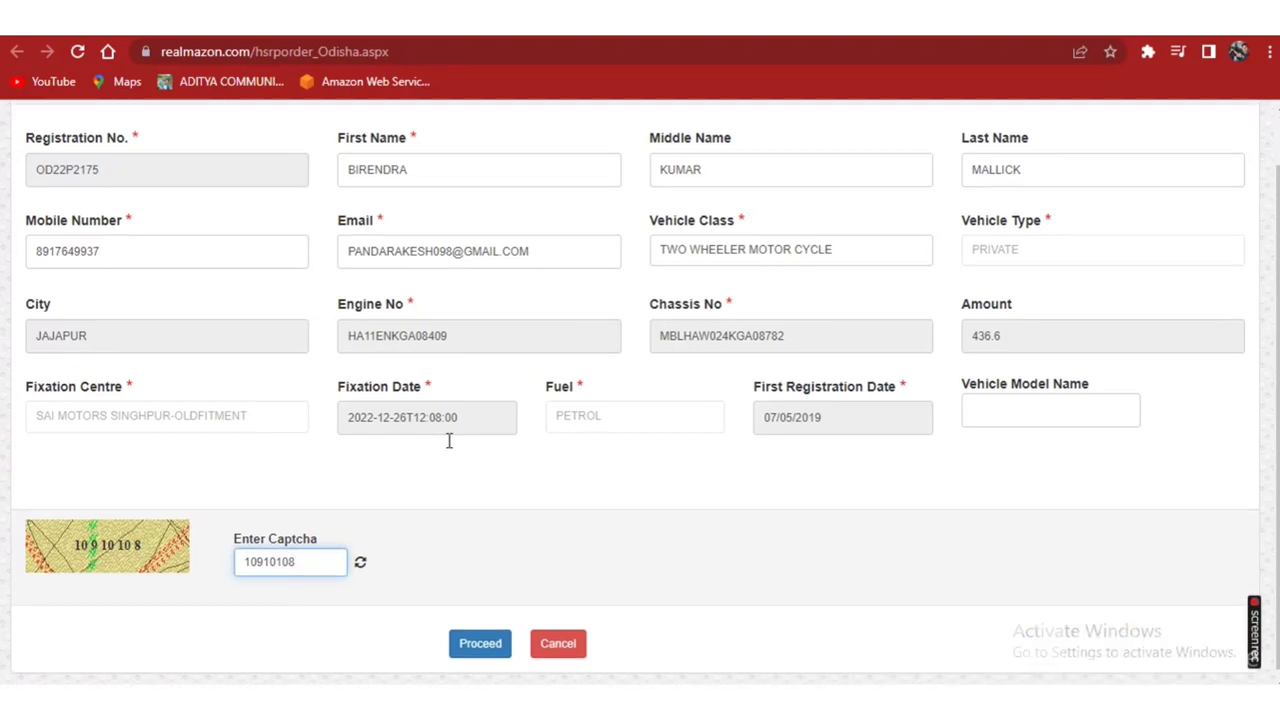
pyautogui.scroll(-1, 240, 476)
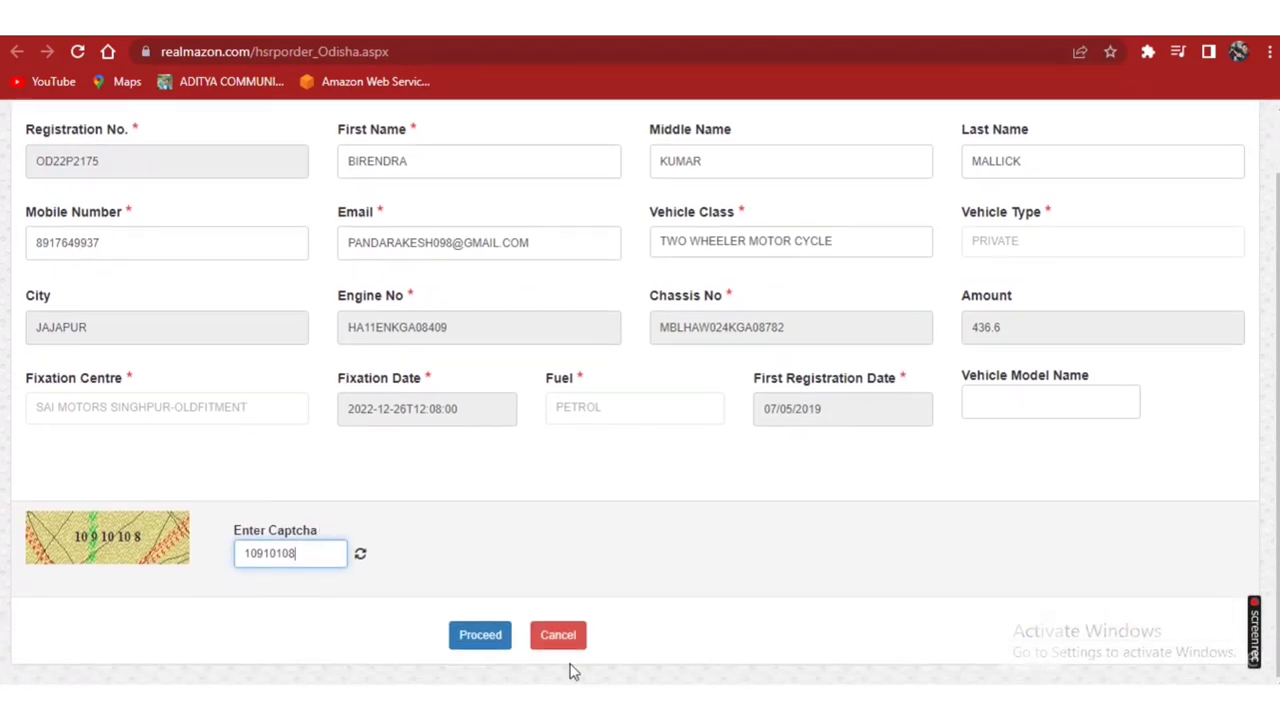
pyautogui.click(480, 636)
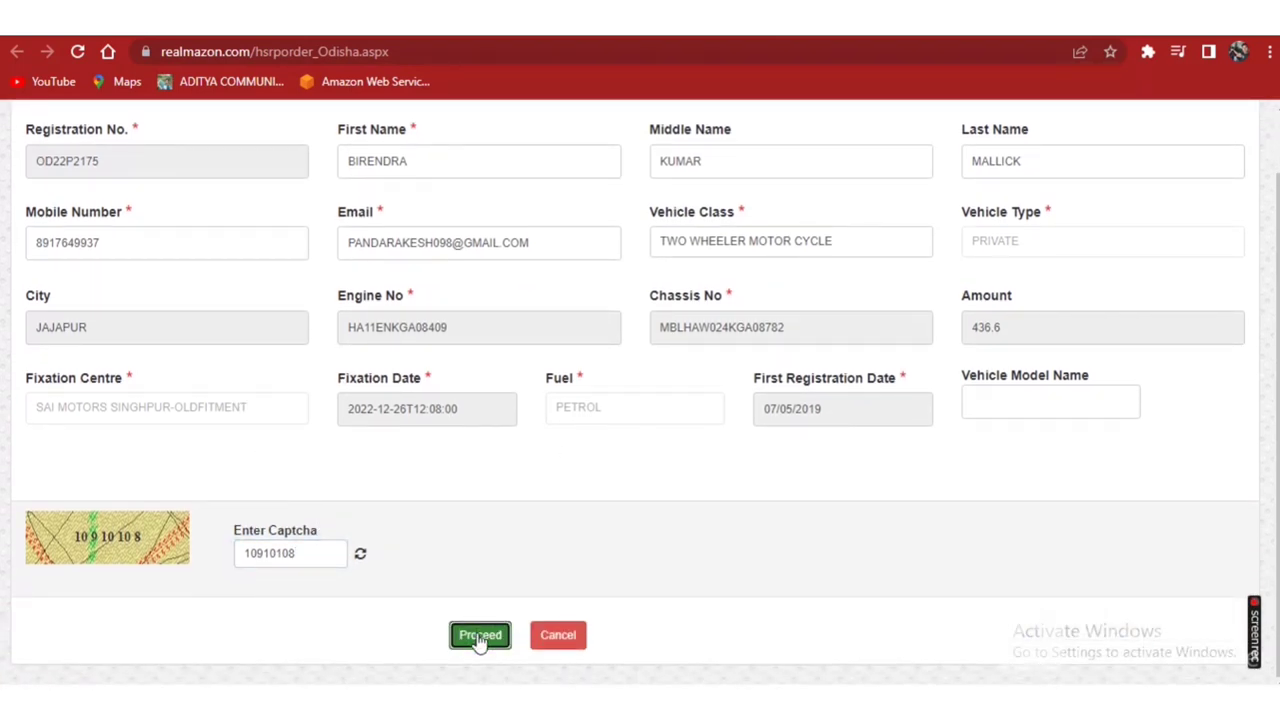
pyautogui.click(54, 580)
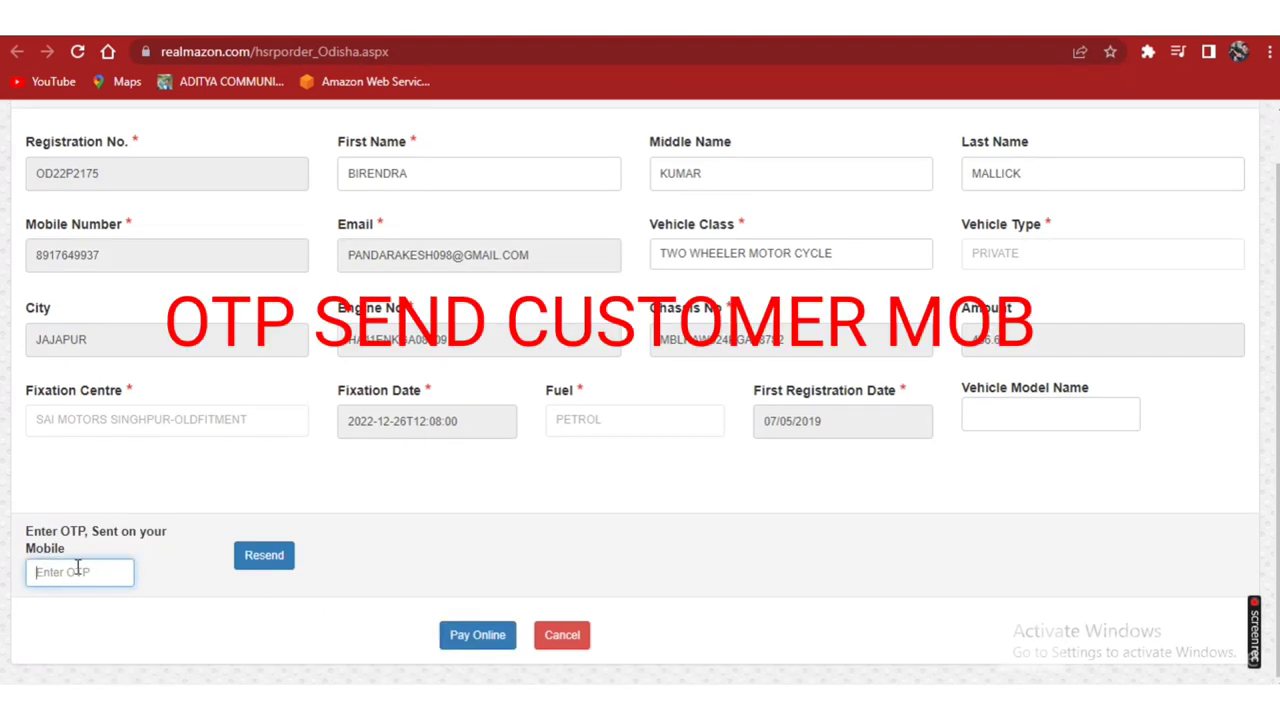
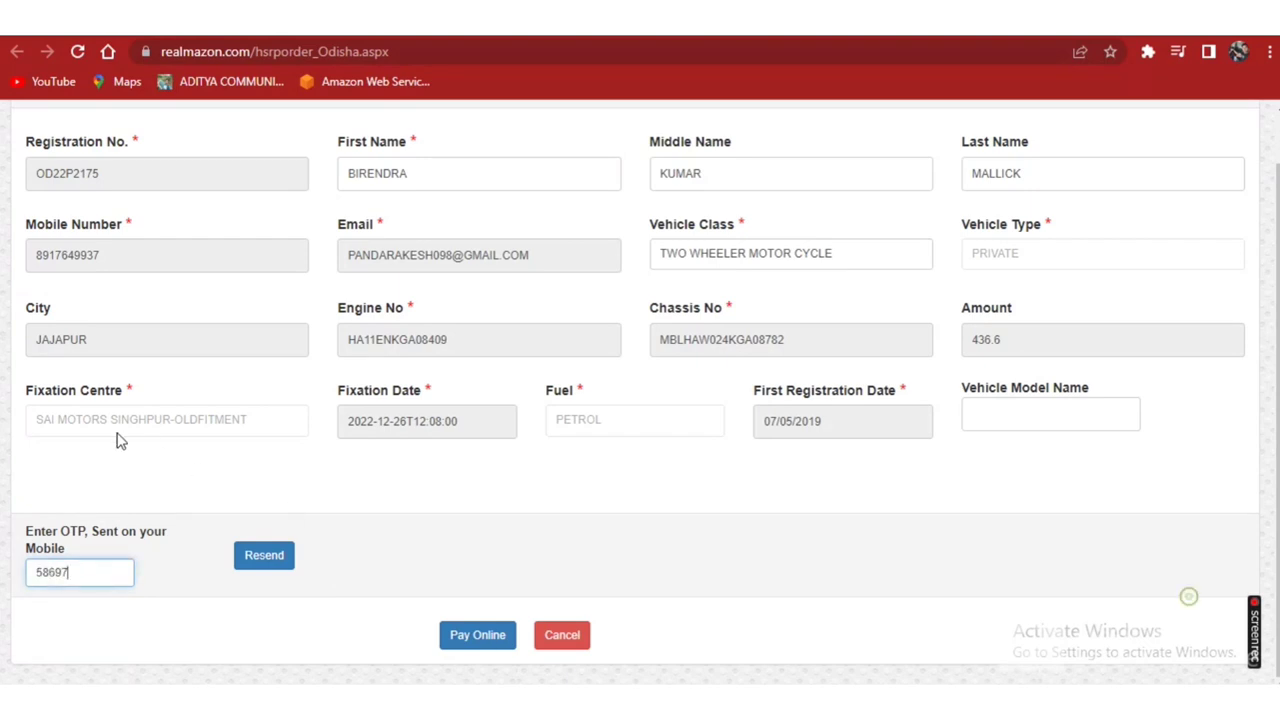
# Step: Enter the mobile OTP and proceed to online payment of the 436.60 order amount
pyautogui.click(477, 634)
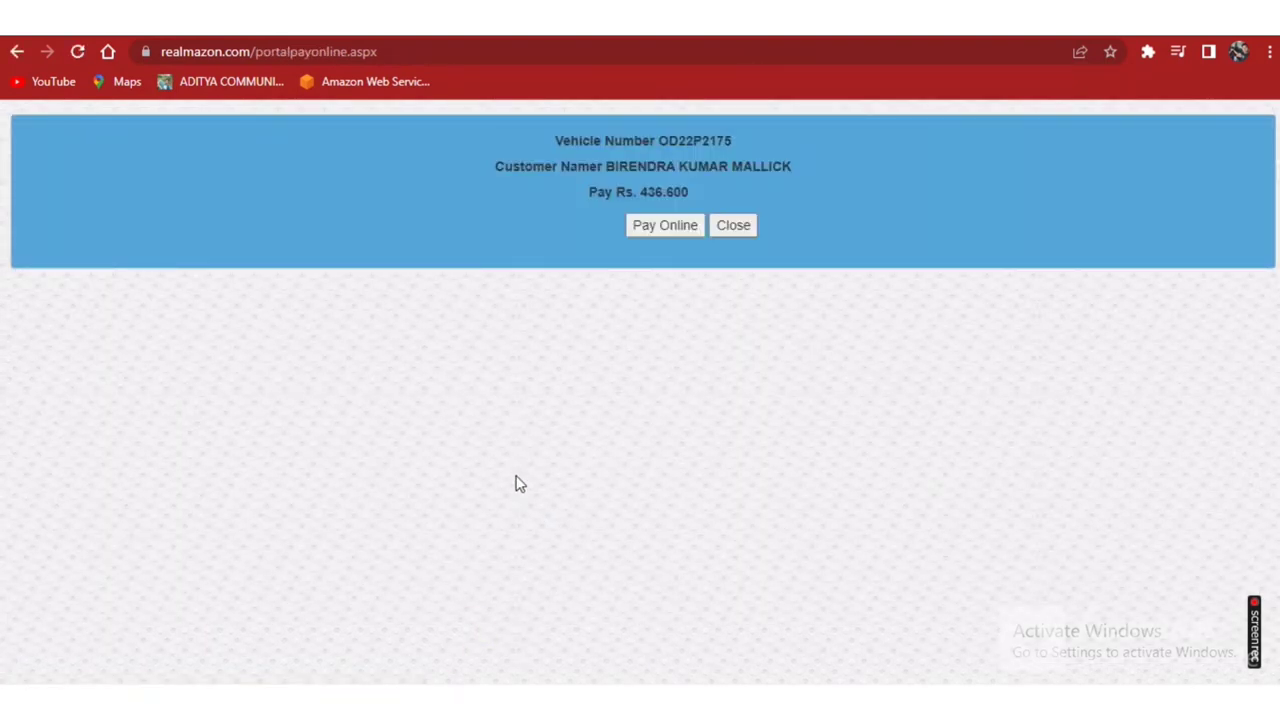
pyautogui.moveTo(638, 191); pyautogui.dragTo(703, 192)
pyautogui.click(712, 198)
pyautogui.click(661, 230)
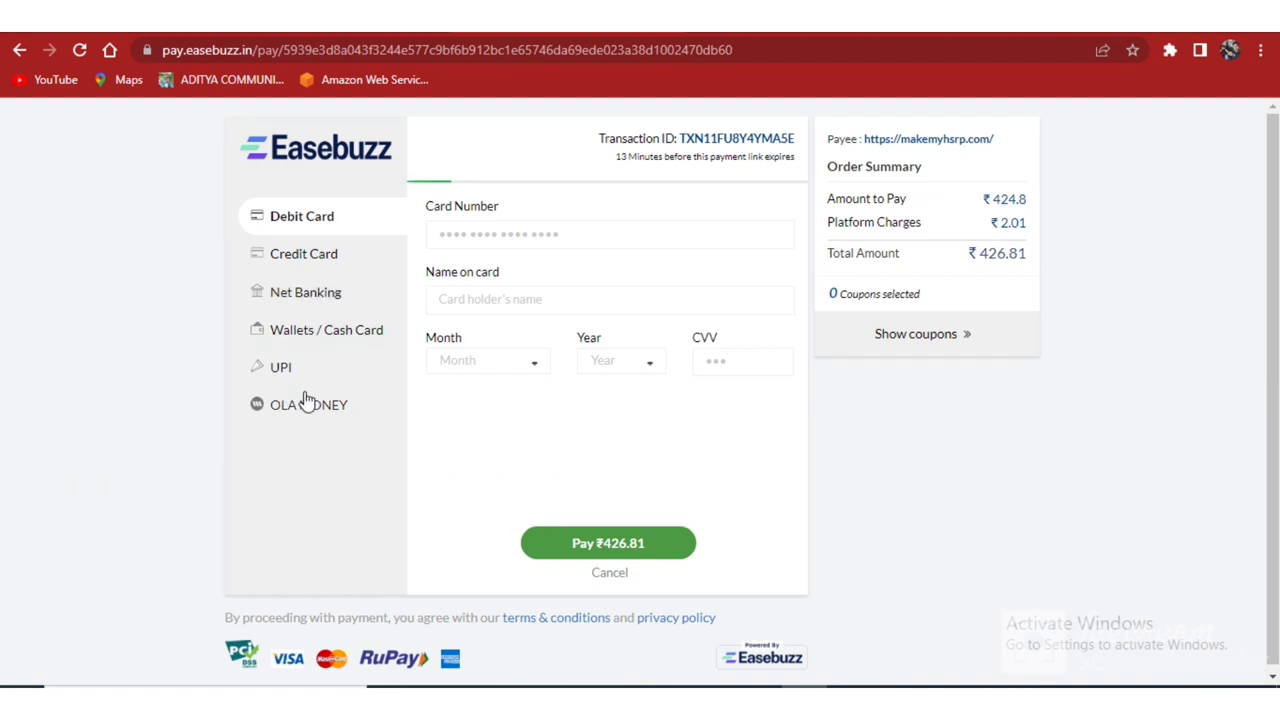
# Step: Pay ₹424.8 by UPI through PhonePe using the saved UPI address
pyautogui.click(281, 368)
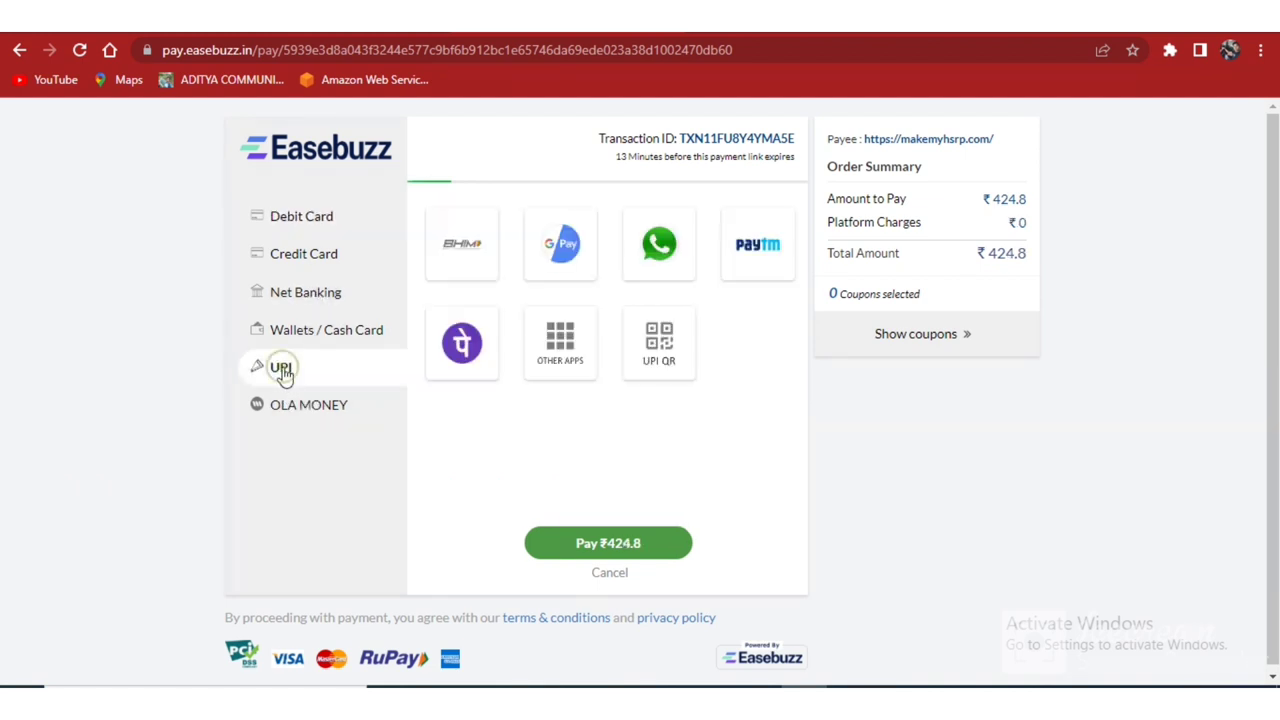
pyautogui.click(470, 350)
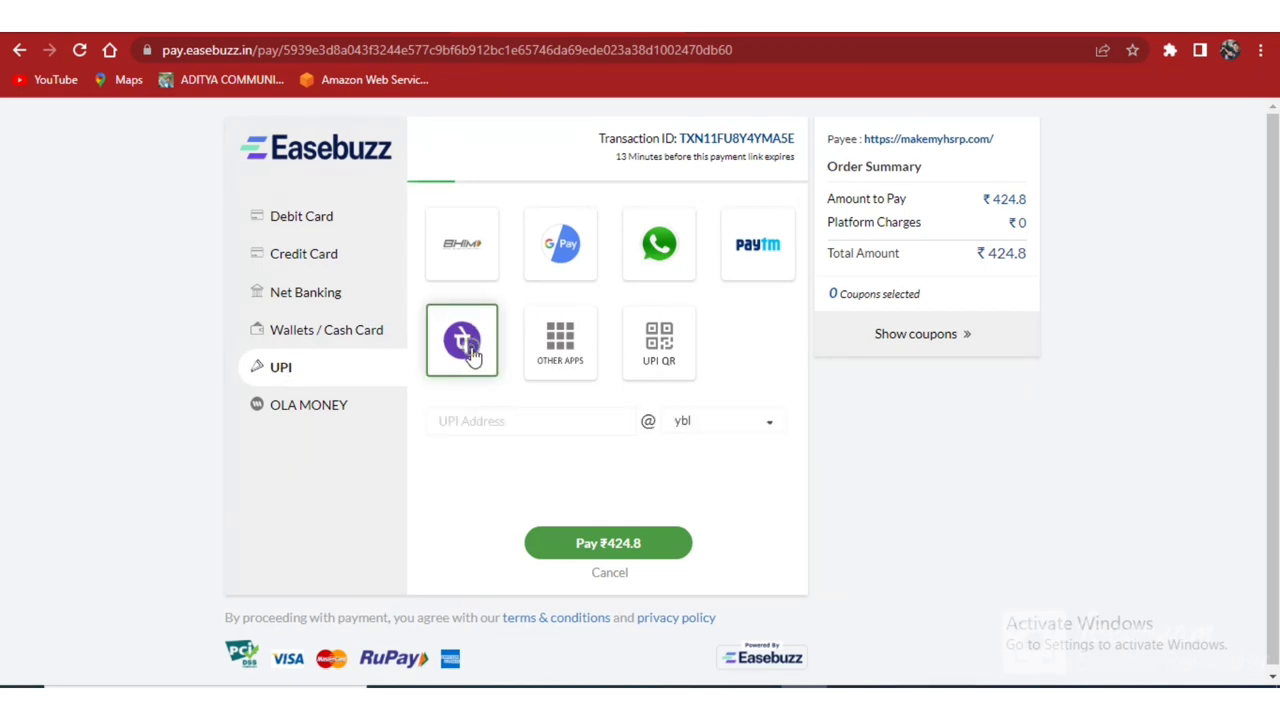
pyautogui.click(502, 421)
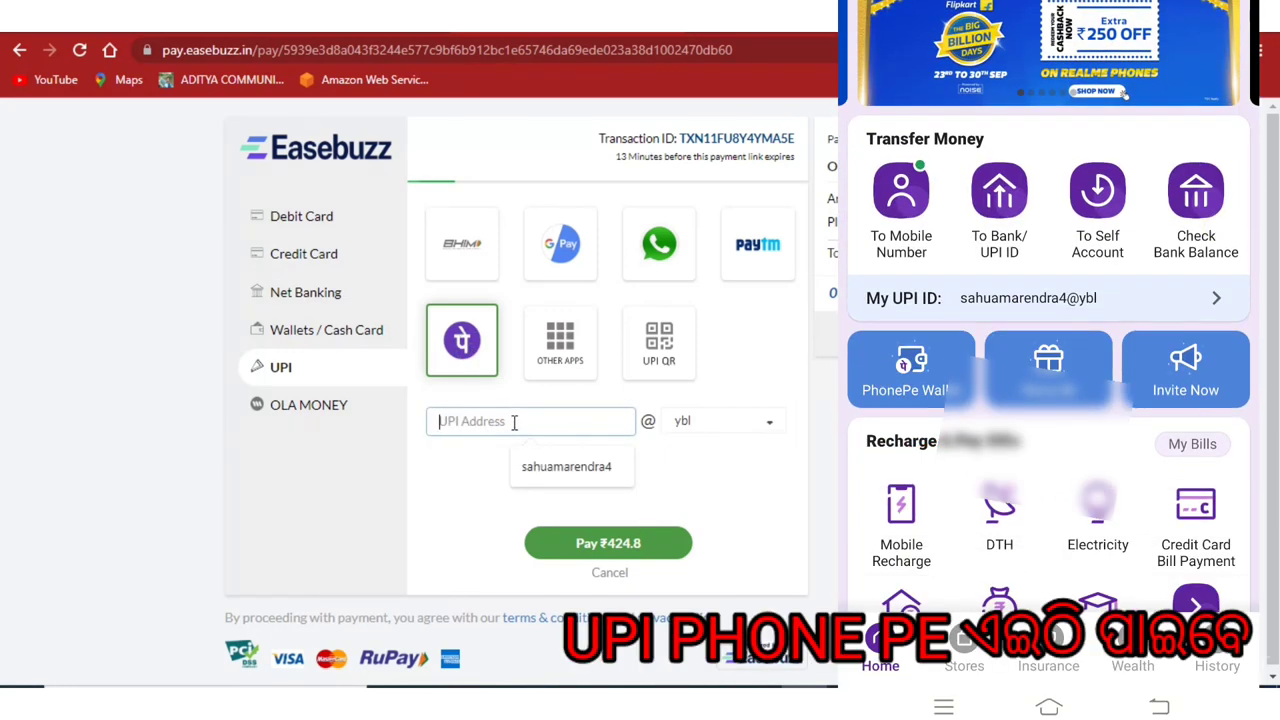
pyautogui.click(550, 467)
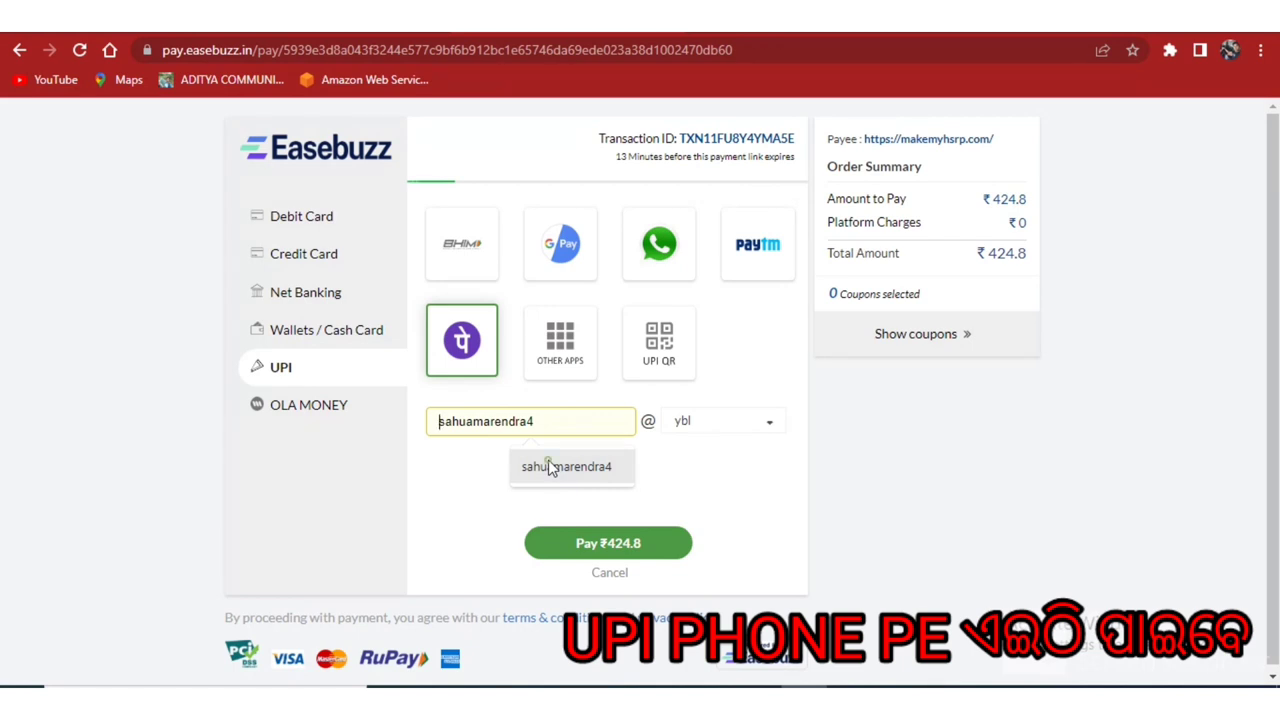
pyautogui.click(548, 467)
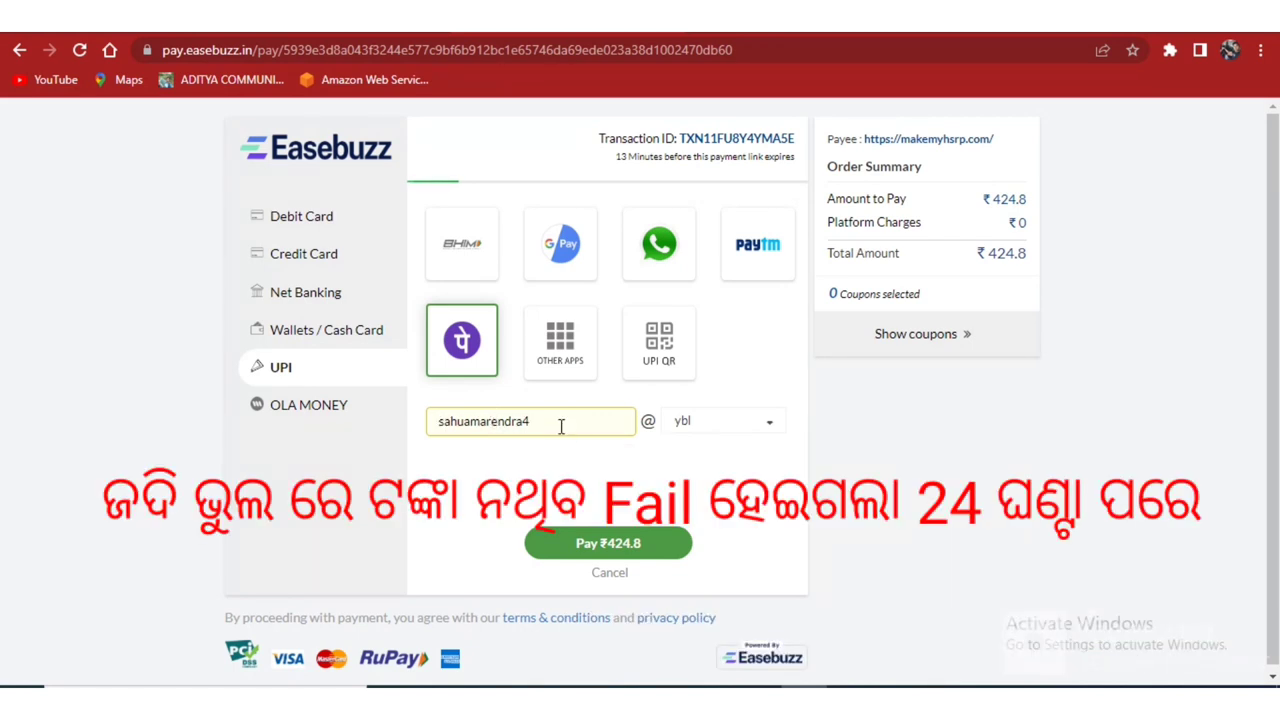
pyautogui.click(625, 541)
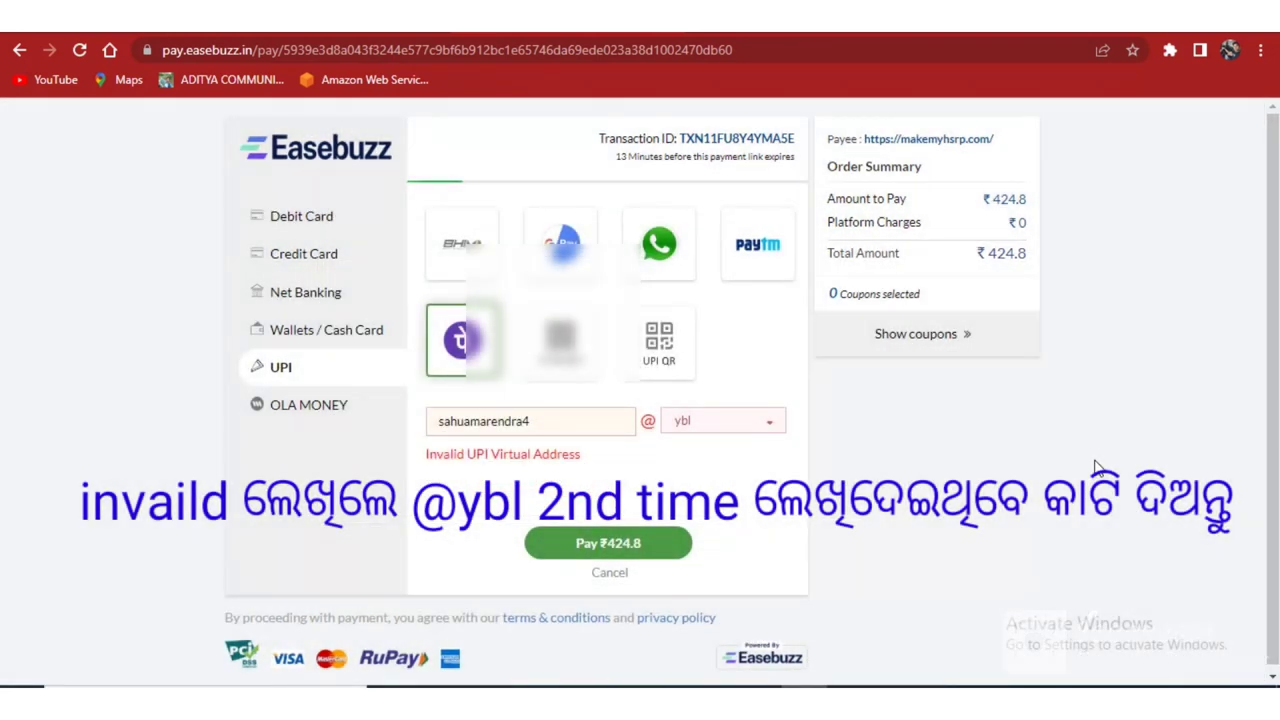
pyautogui.click(608, 545)
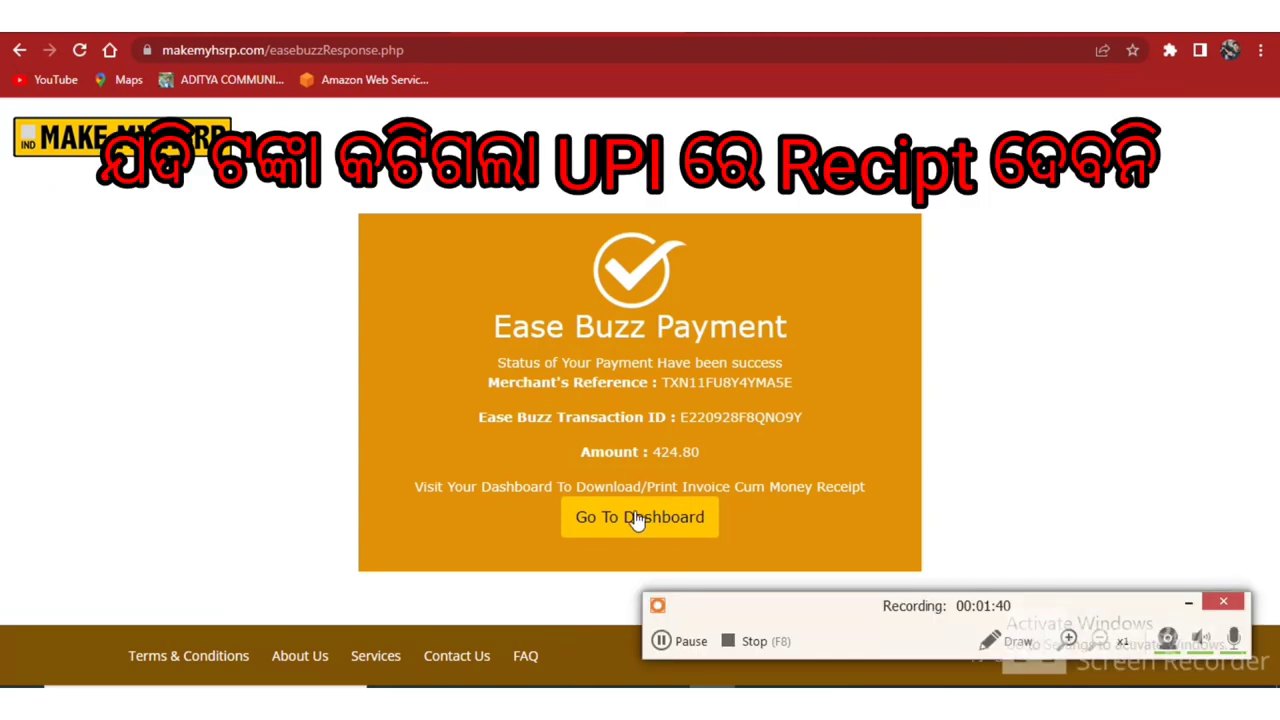
# Step: Go to the Make My HSRP dashboard from the payment success page
pyautogui.click(1188, 604)
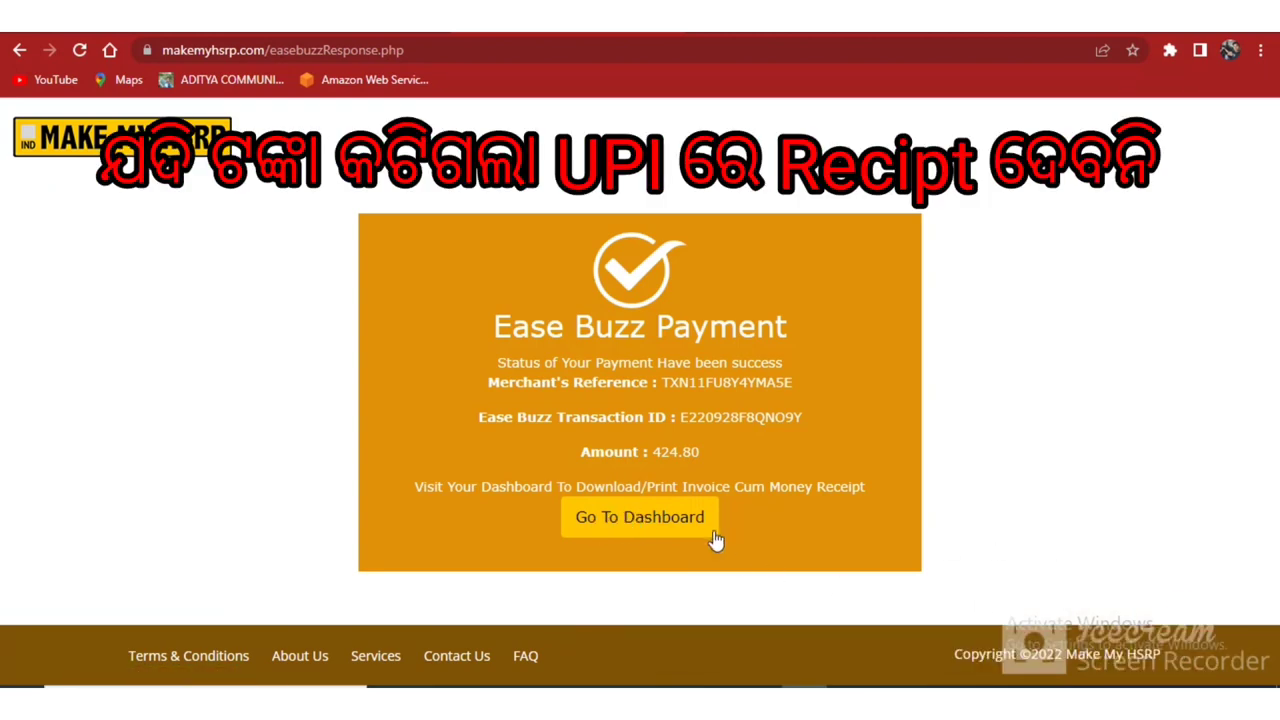
pyautogui.click(646, 522)
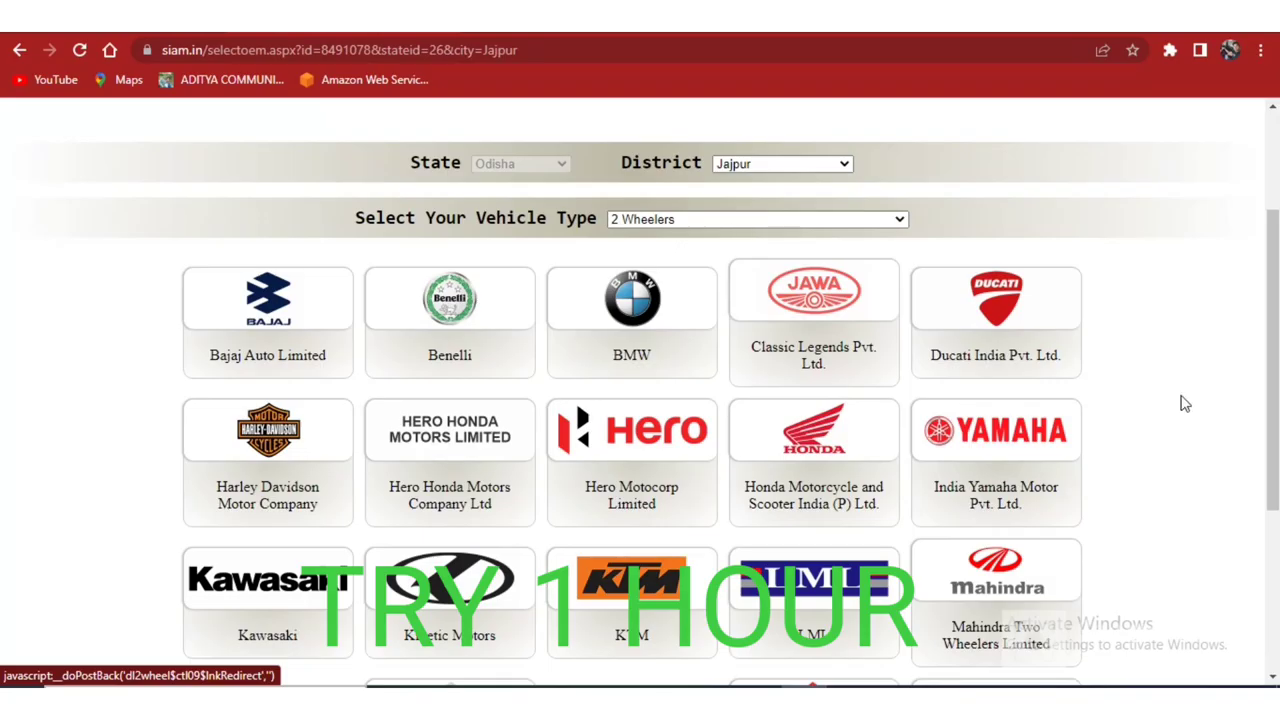
# Step: Choose India Yamaha Motor Pvt. Ltd. as the vehicle maker to reach Make My HSRP
pyautogui.click(928, 428)
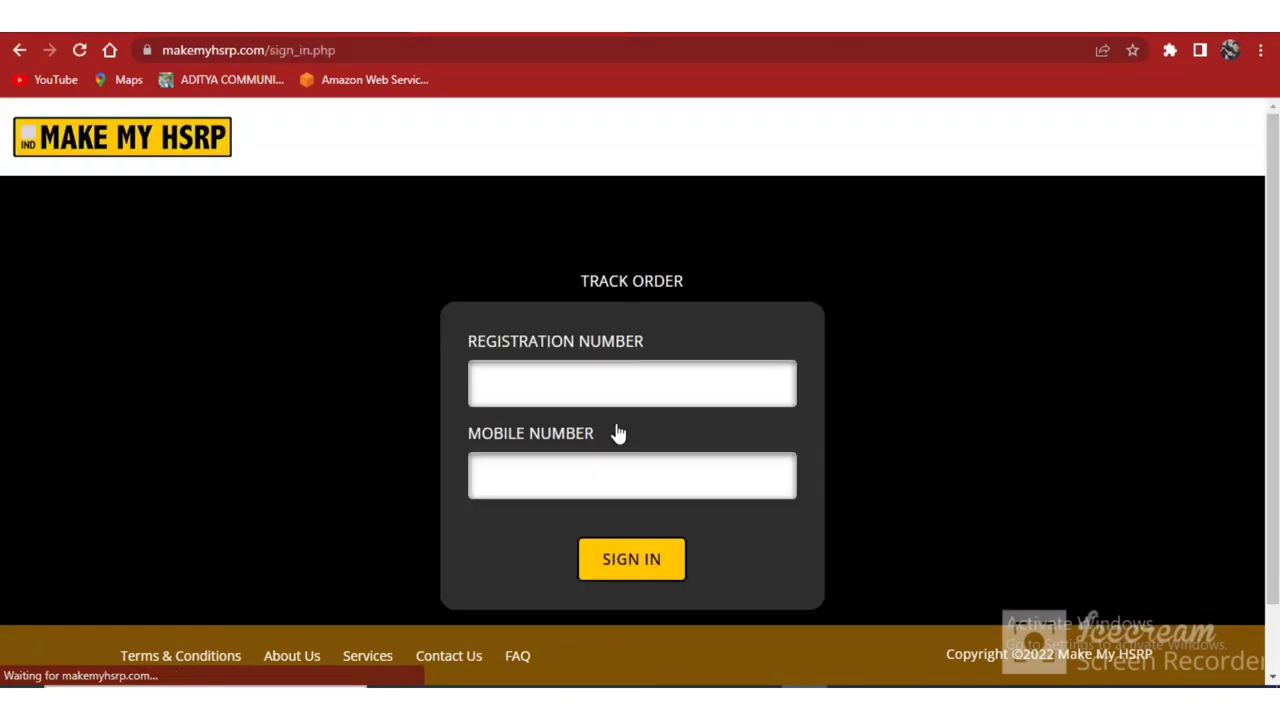
# Step: Fill the registration number and mobile number from the saved autofill entries
pyautogui.click(582, 373)
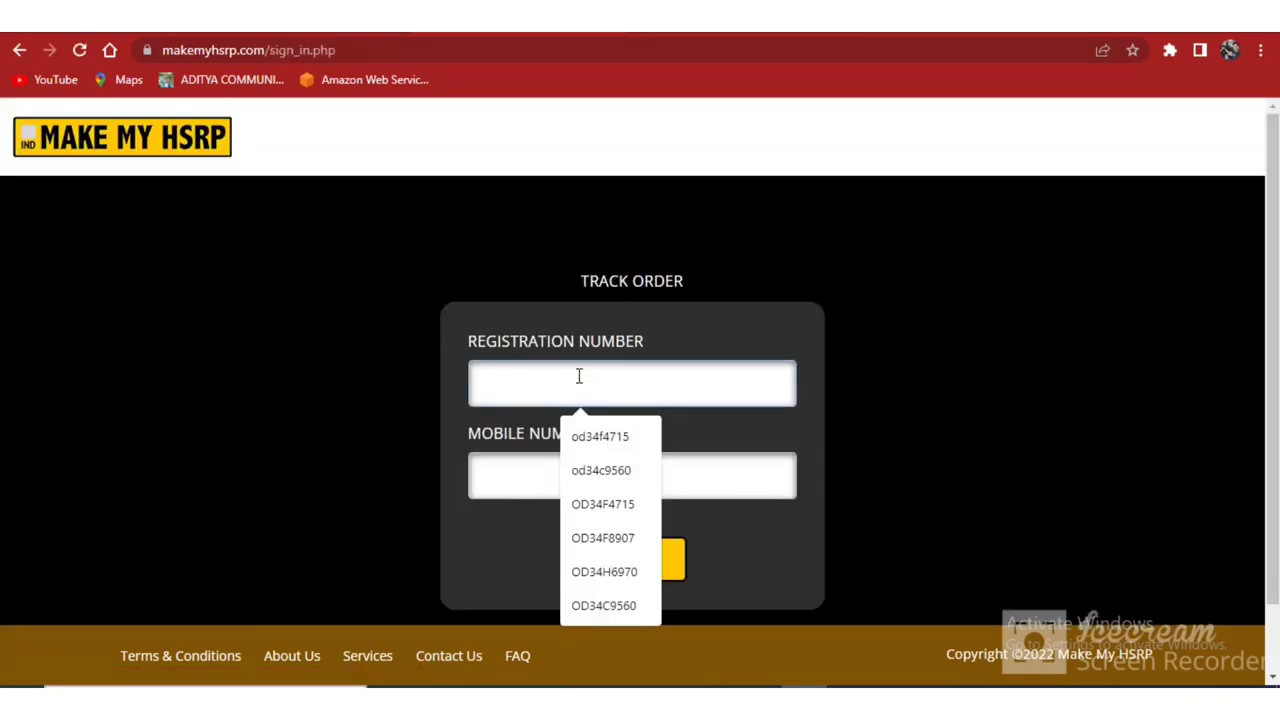
pyautogui.click(600, 436)
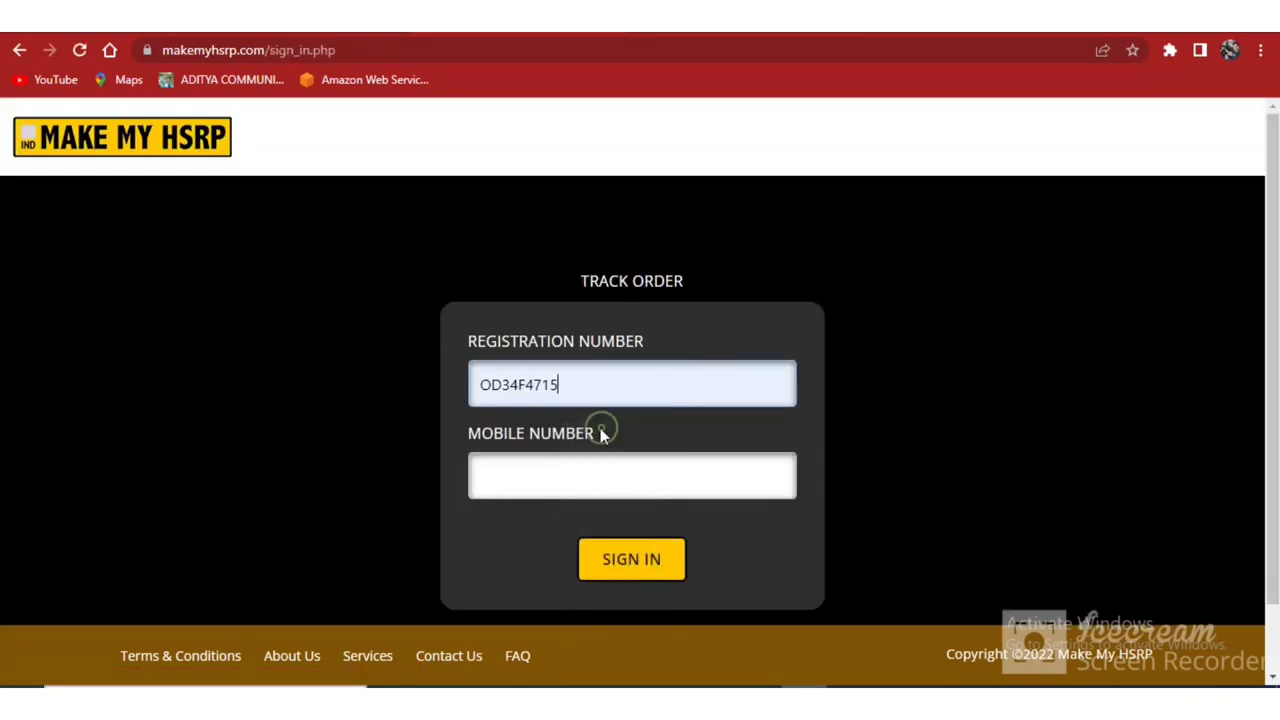
pyautogui.click(541, 466)
pyautogui.click(600, 528)
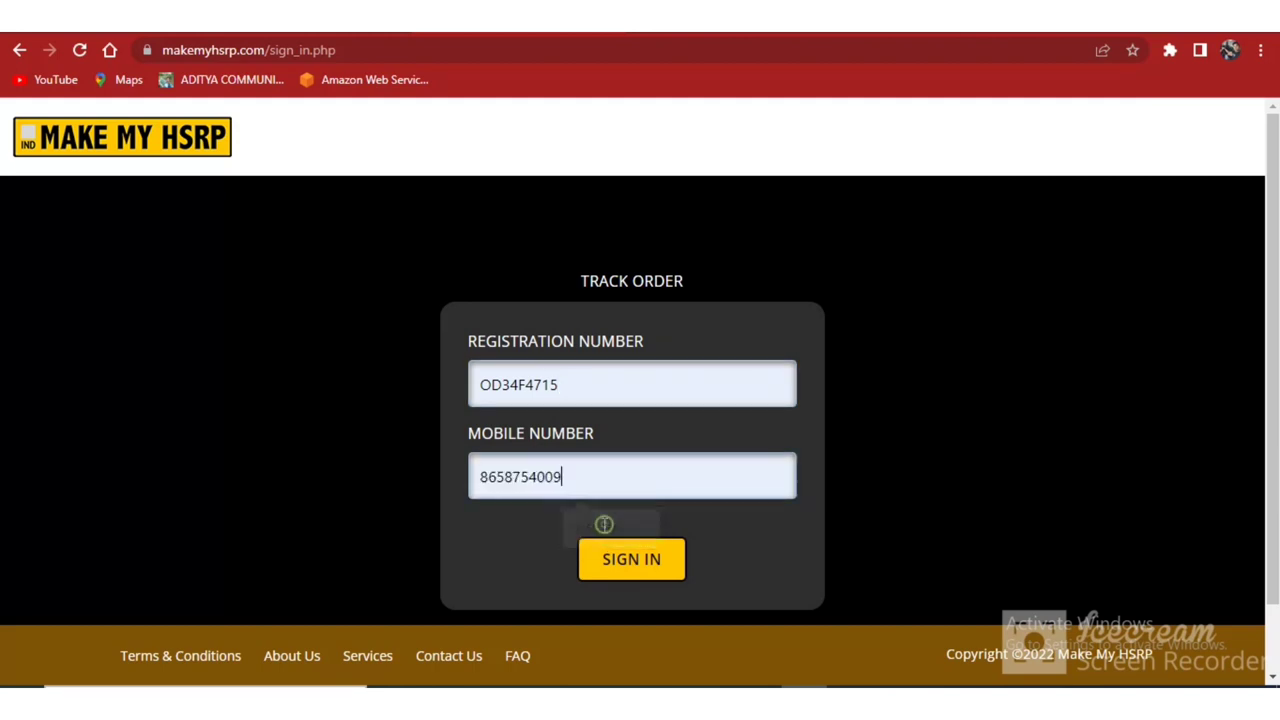
# Step: Sign in and review the opened money receipt cum invoice totalling Rs. 457.84
pyautogui.click(634, 562)
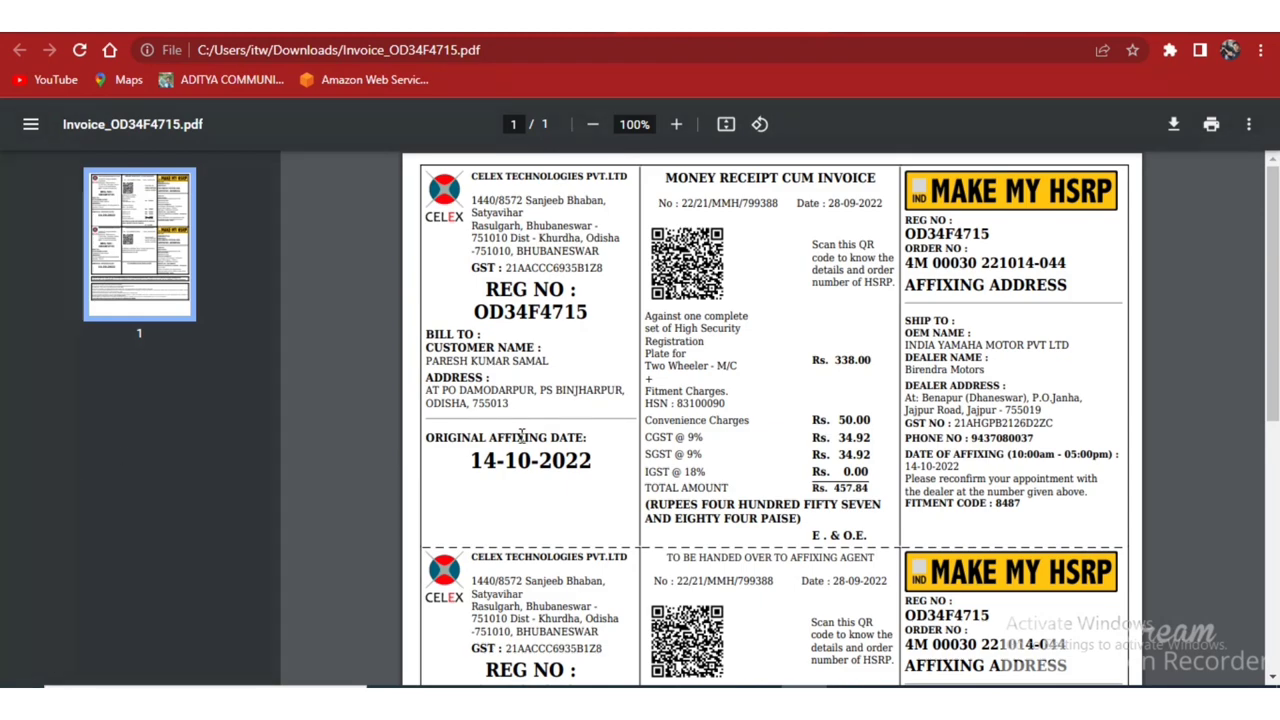
pyautogui.scroll(-5, 541, 424)
pyautogui.scroll(5, 772, 418)
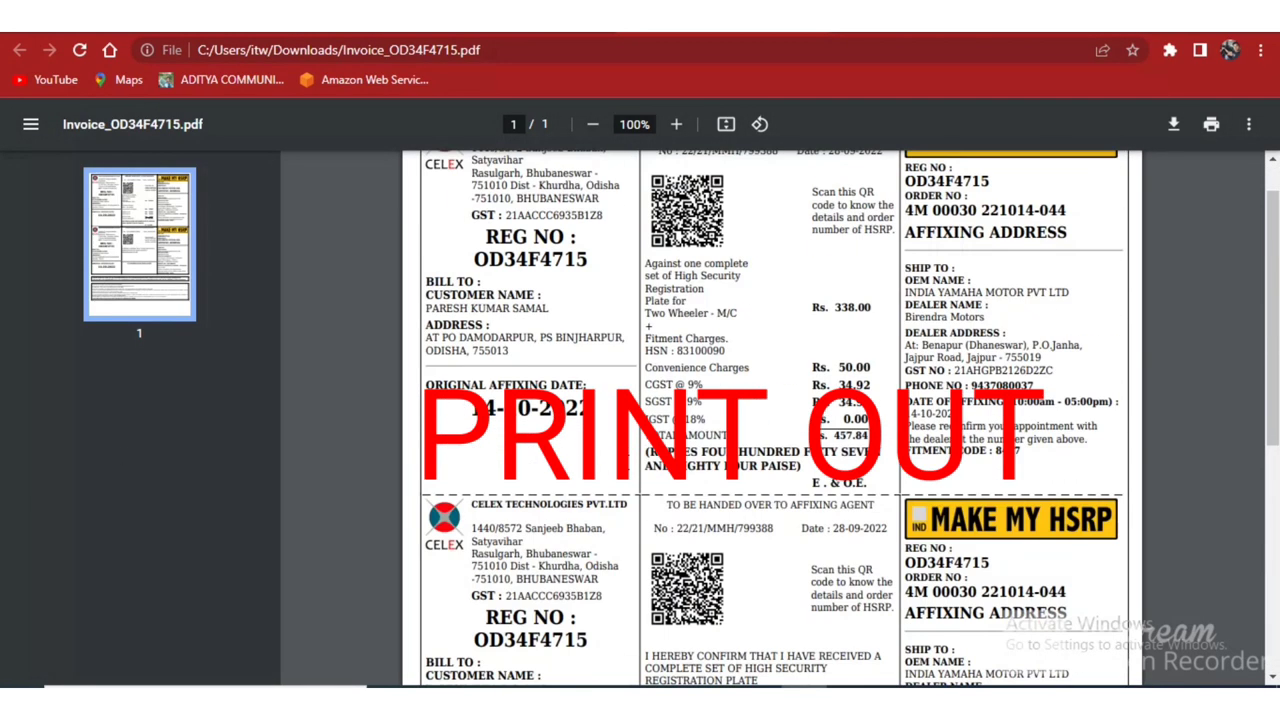